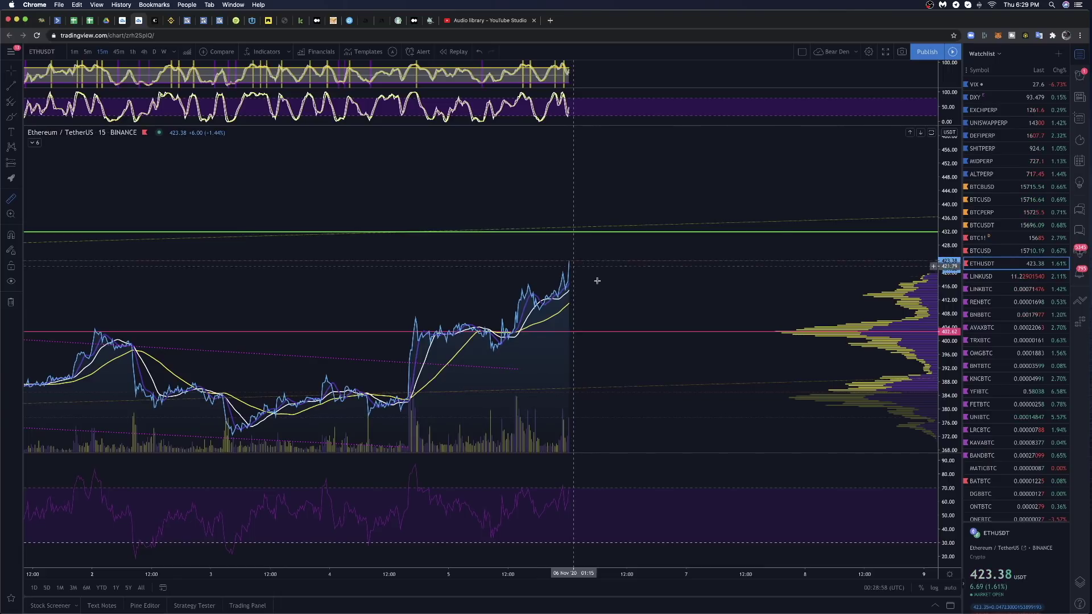
# - Show the BTCUSD chart on the daily interval with the price history from 2018 onward in view
pyautogui.click(980, 251)
pyautogui.click(154, 52)
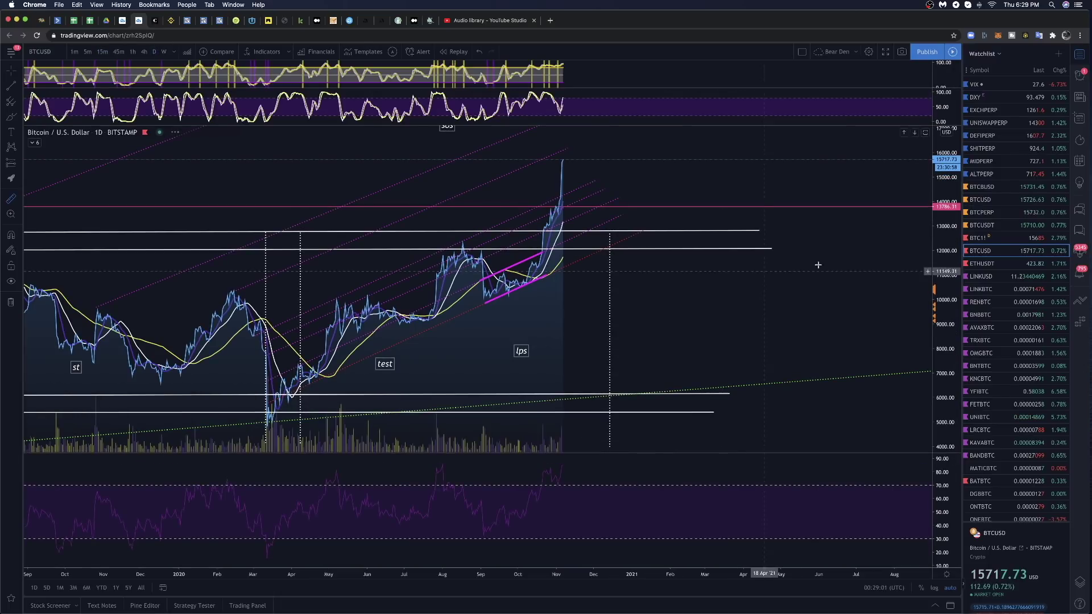
pyautogui.scroll(-6, 817, 265)
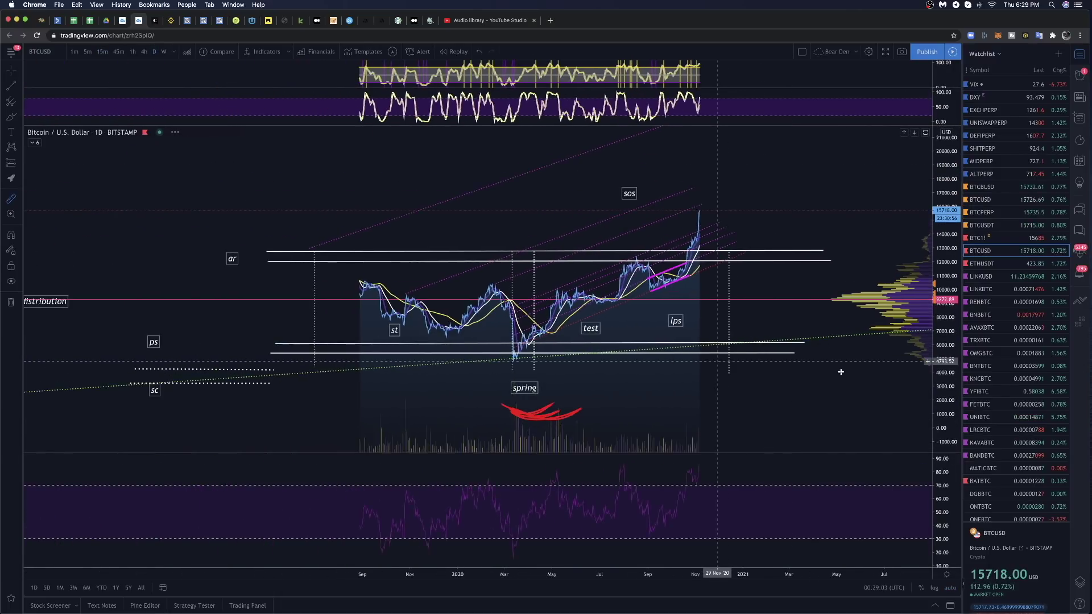
pyautogui.scroll(-5, 840, 371)
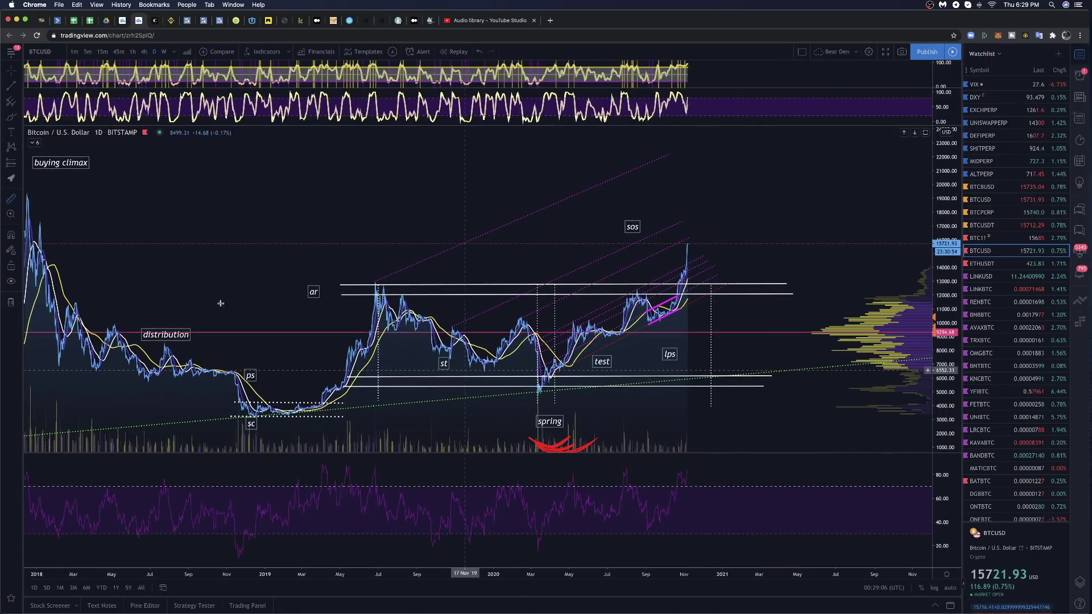
# - Draw a horizontal green brush line at about 15,900 from the end of October 2020 to mid-June 2021
pyautogui.click(12, 117)
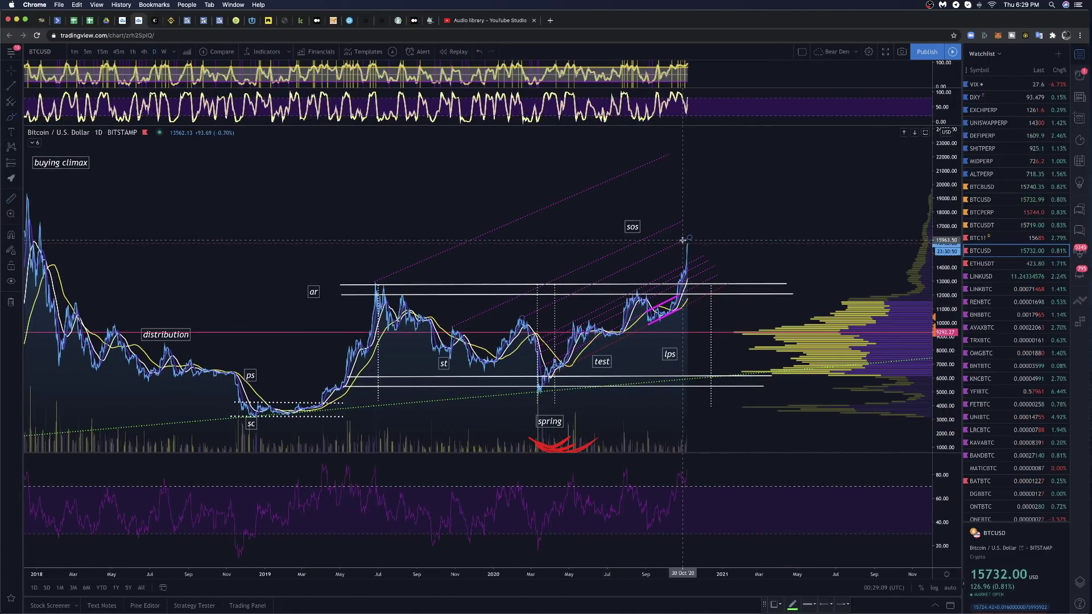
pyautogui.moveTo(675, 241); pyautogui.dragTo(828, 241)
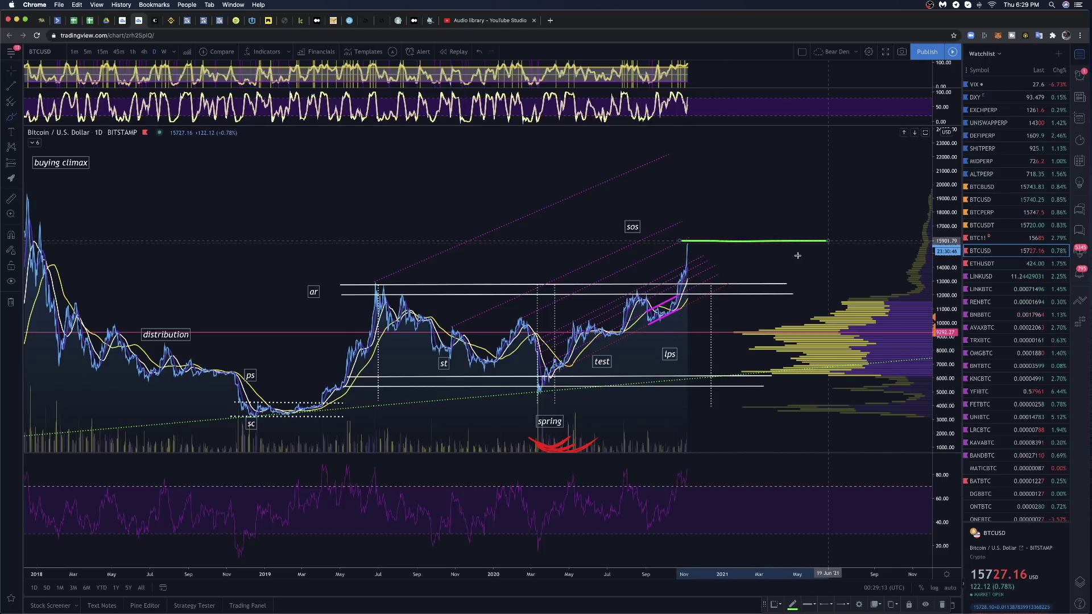
pyautogui.hscroll(5, 798, 255)
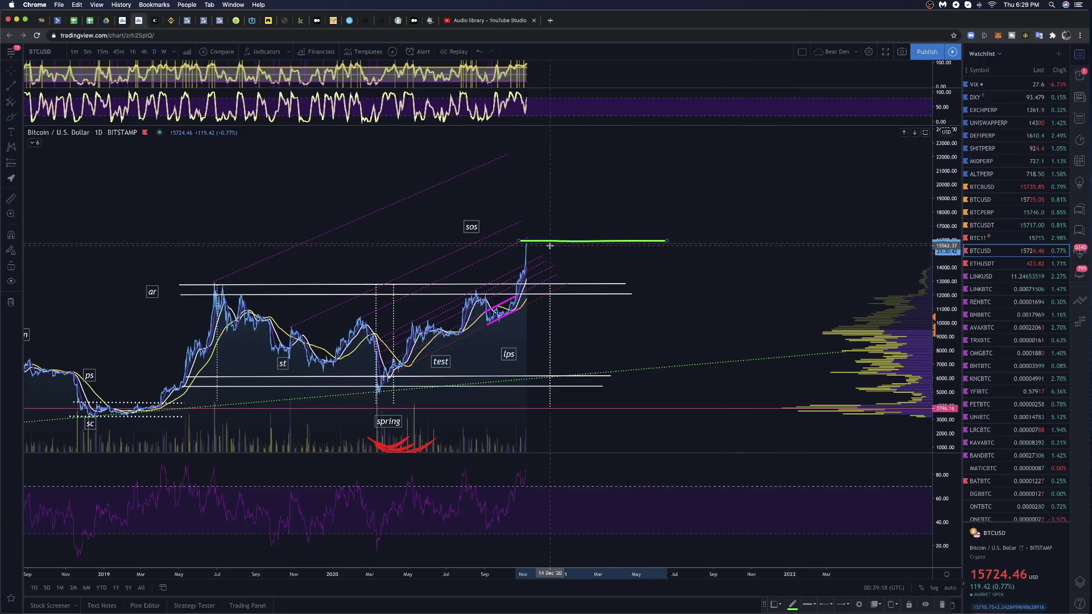
# - Examine the long-term BTCUSD structure from the 2017 advance to the current breakout in a temporarily maximized price pane
pyautogui.scroll(-4, 680, 259)
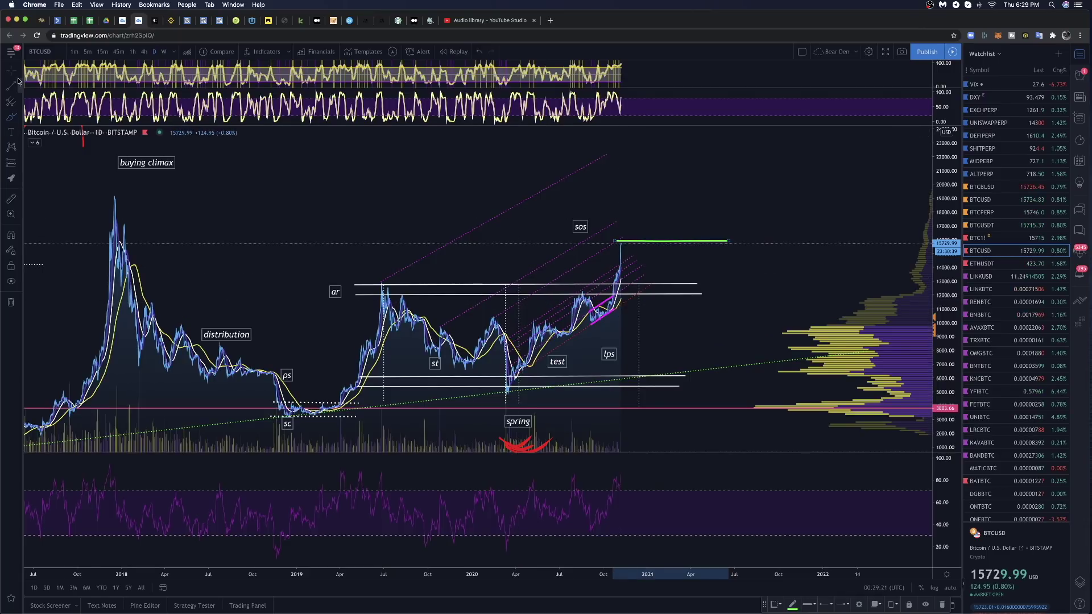
pyautogui.doubleClick(439, 233)
pyautogui.moveTo(945, 303); pyautogui.dragTo(945, 395)
pyautogui.scroll(-3, 532, 308)
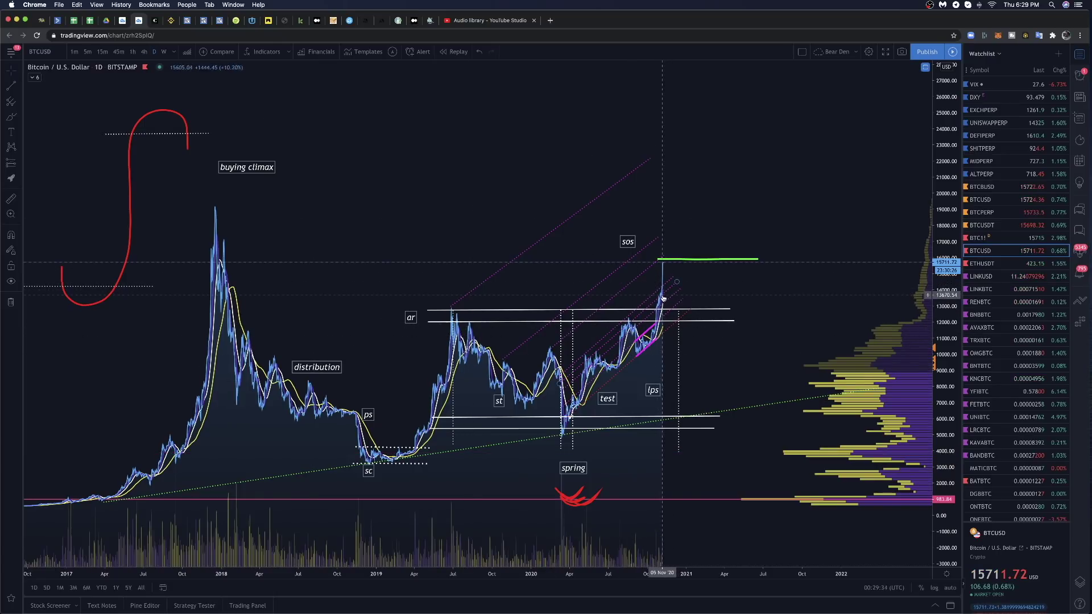
pyautogui.doubleClick(521, 203)
pyautogui.scroll(3, 629, 372)
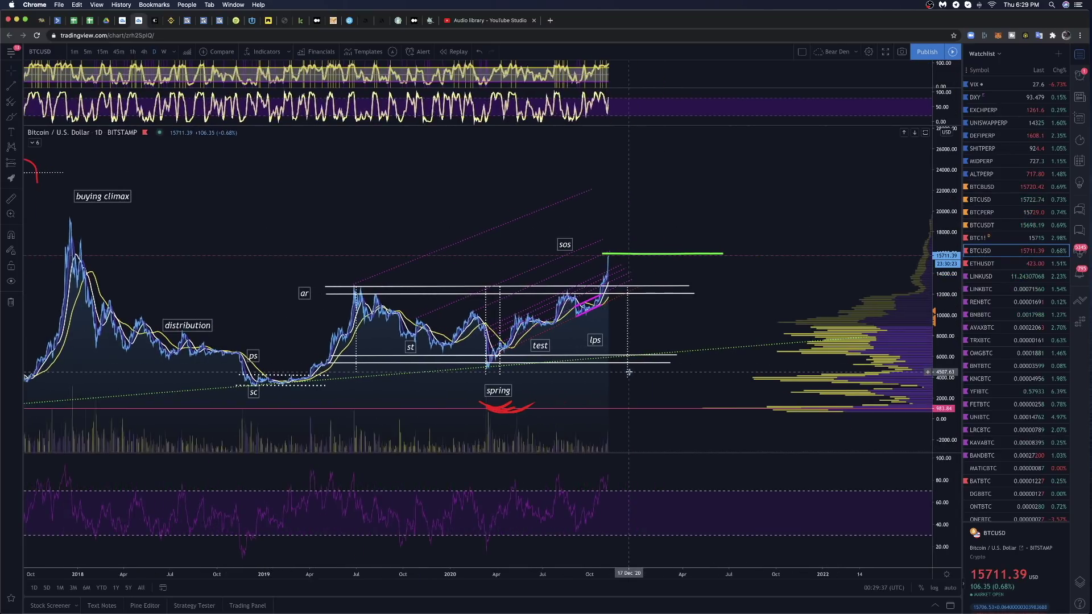
pyautogui.scroll(4, 629, 373)
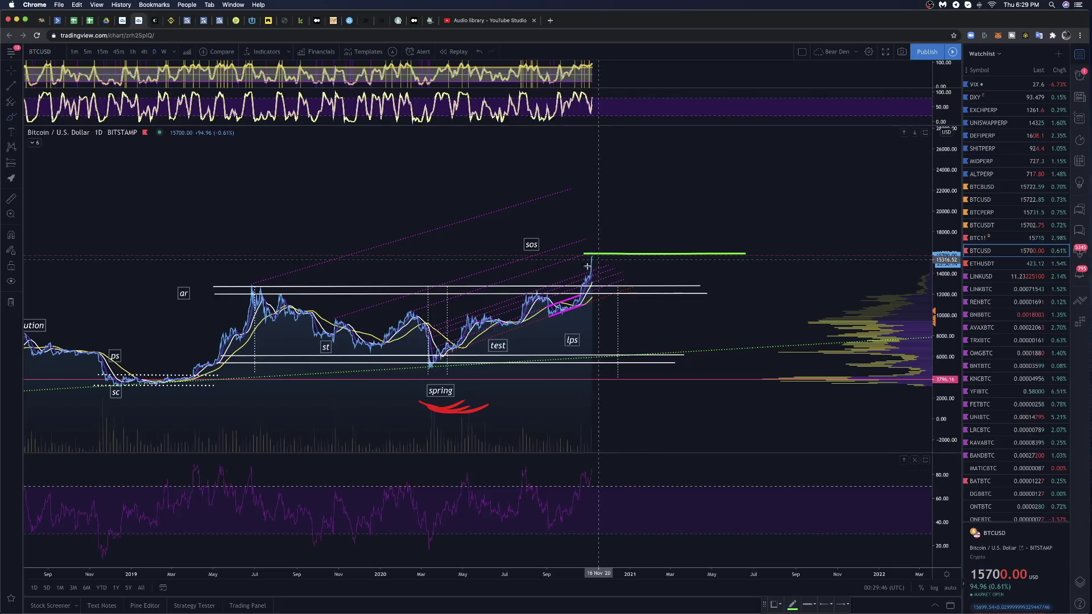
# - Mark the latest price rise and the matching RSI highs with green brush strokes, and undo both
pyautogui.moveTo(580, 281); pyautogui.dragTo(590, 251)
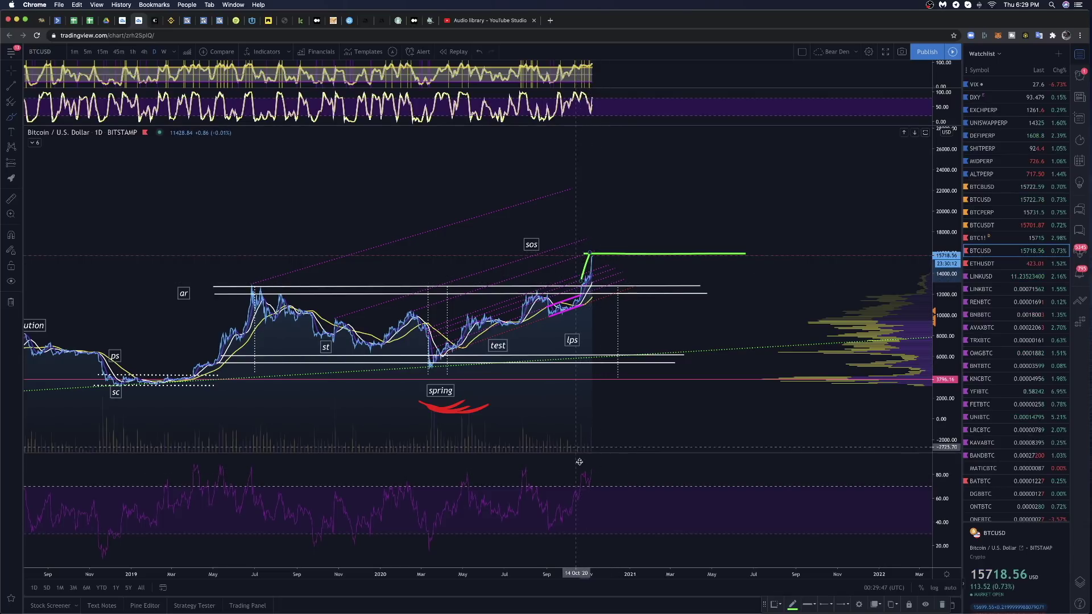
pyautogui.moveTo(579, 474); pyautogui.dragTo(593, 468)
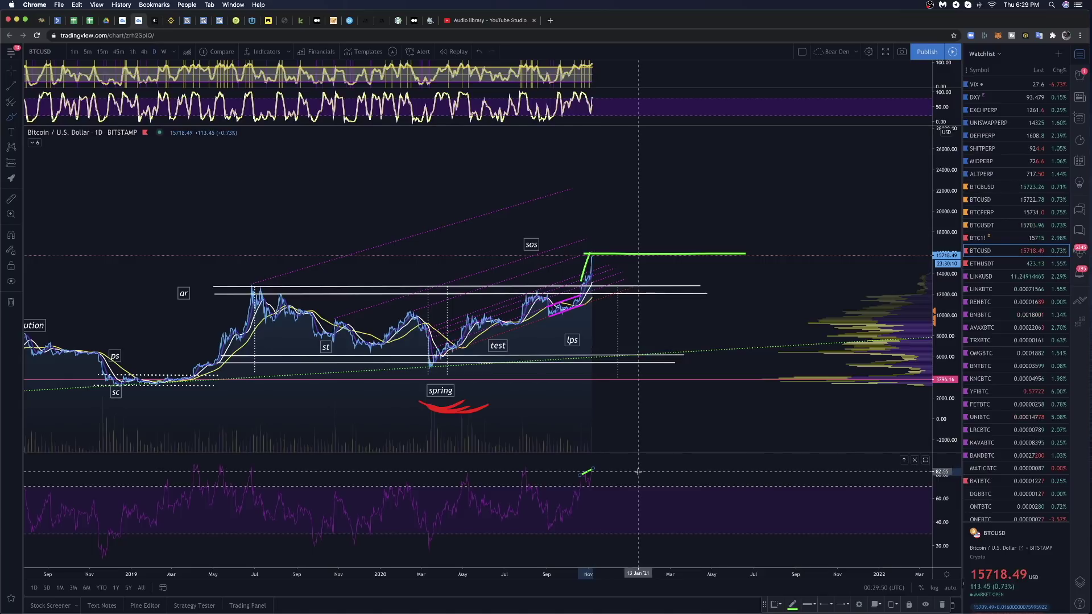
pyautogui.press('super+z')
pyautogui.press('super+z')
# - Switch BTCUSD to the 4-hour interval and mark the divergence between falling RSI highs and rising price, undoing both strokes
pyautogui.click(144, 52)
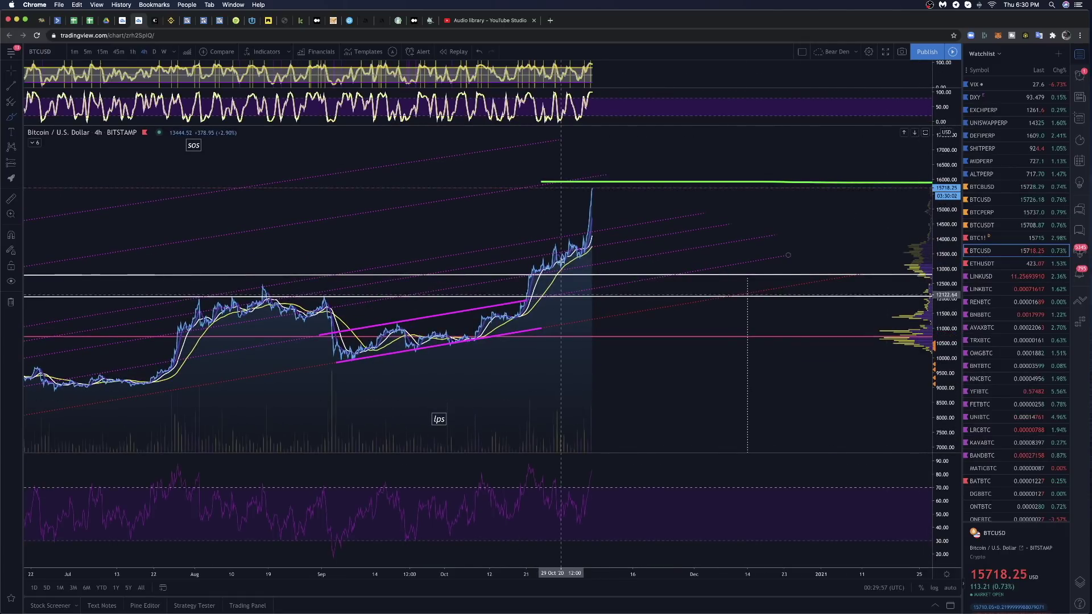
pyautogui.moveTo(554, 467); pyautogui.dragTo(601, 470)
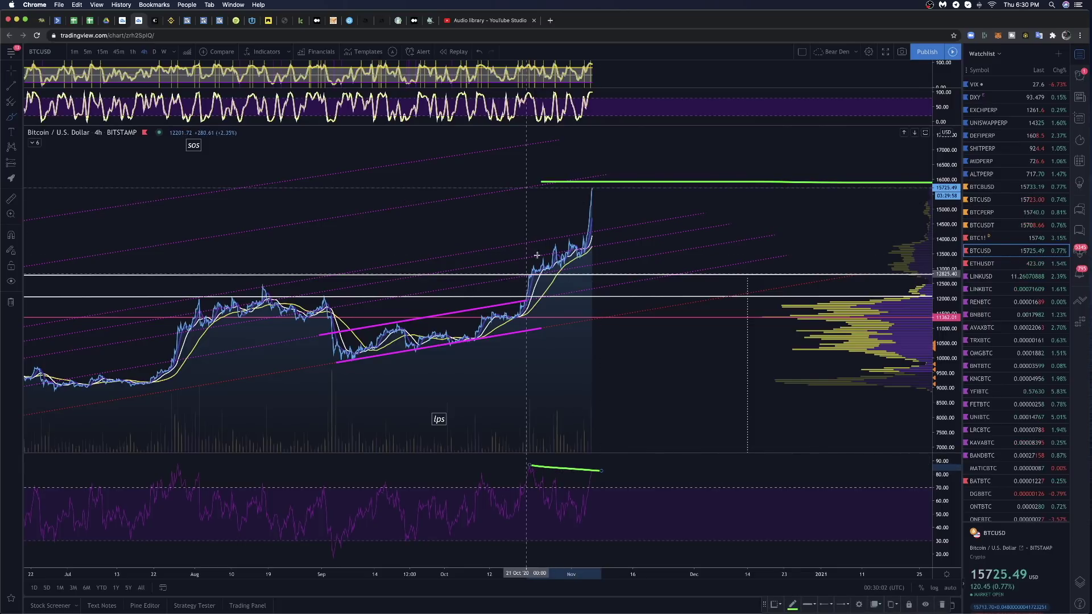
pyautogui.moveTo(529, 272); pyautogui.dragTo(579, 181)
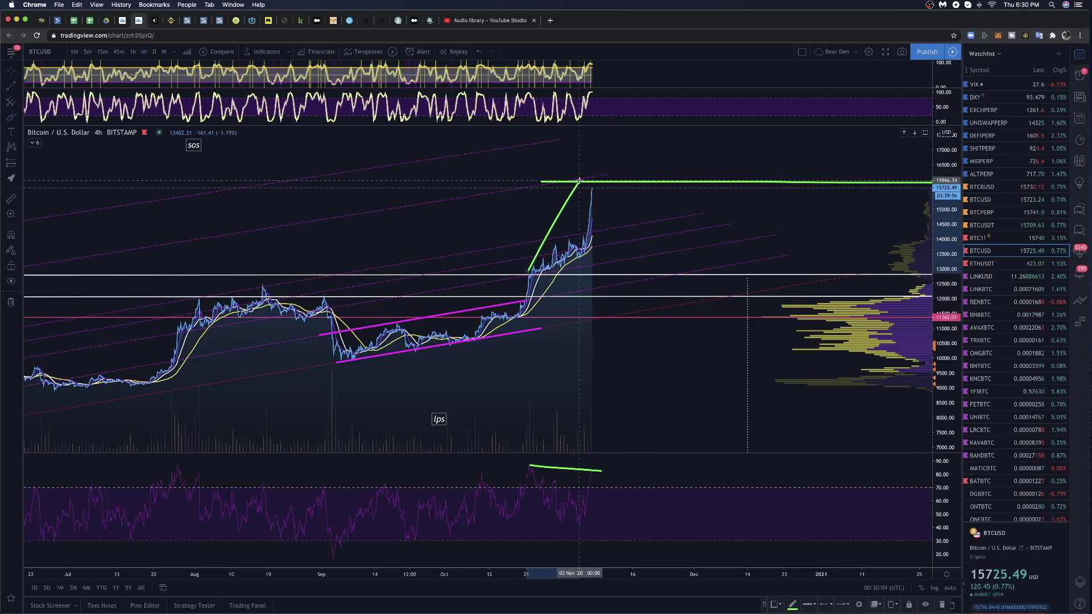
pyautogui.press('super+z')
pyautogui.press('super+z')
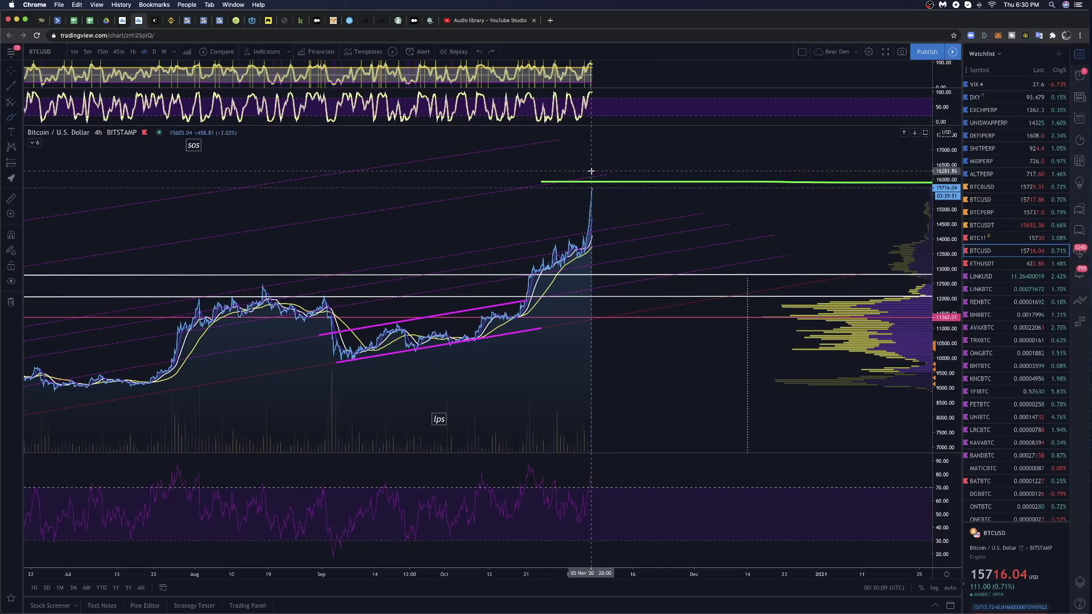
# - Sketch a price path peaking just above 16,000 and pulling back to about 12,900, and undo it
pyautogui.click(13, 118)
pyautogui.moveTo(578, 265)
pyautogui.mouseDown()
pyautogui.moveTo(602, 181)
pyautogui.moveTo(633, 182)
pyautogui.moveTo(646, 224)
pyautogui.moveTo(690, 267)
pyautogui.moveTo(693, 231)
pyautogui.moveTo(711, 262)
pyautogui.moveTo(764, 274)
pyautogui.mouseUp()
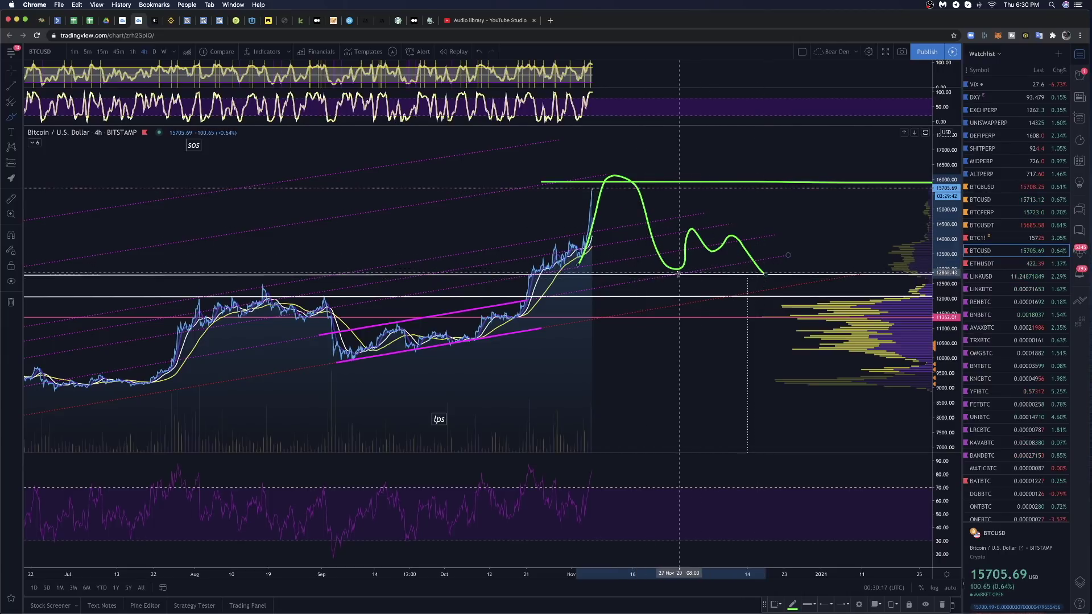
pyautogui.press('super+z')
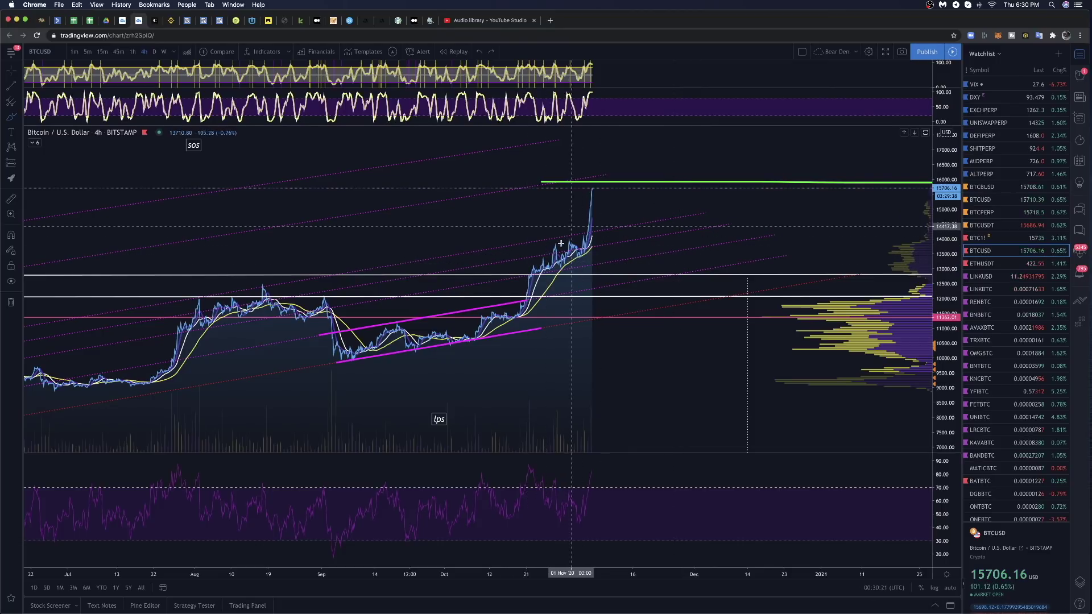
# - Sketch a range with a lower boundary at about 13,900 and zigzag price paths through it, and undo the drawings
pyautogui.moveTo(560, 243); pyautogui.dragTo(839, 242)
pyautogui.moveTo(584, 235)
pyautogui.mouseDown()
pyautogui.moveTo(593, 181)
pyautogui.moveTo(636, 238)
pyautogui.moveTo(652, 186)
pyautogui.moveTo(675, 240)
pyautogui.mouseUp()
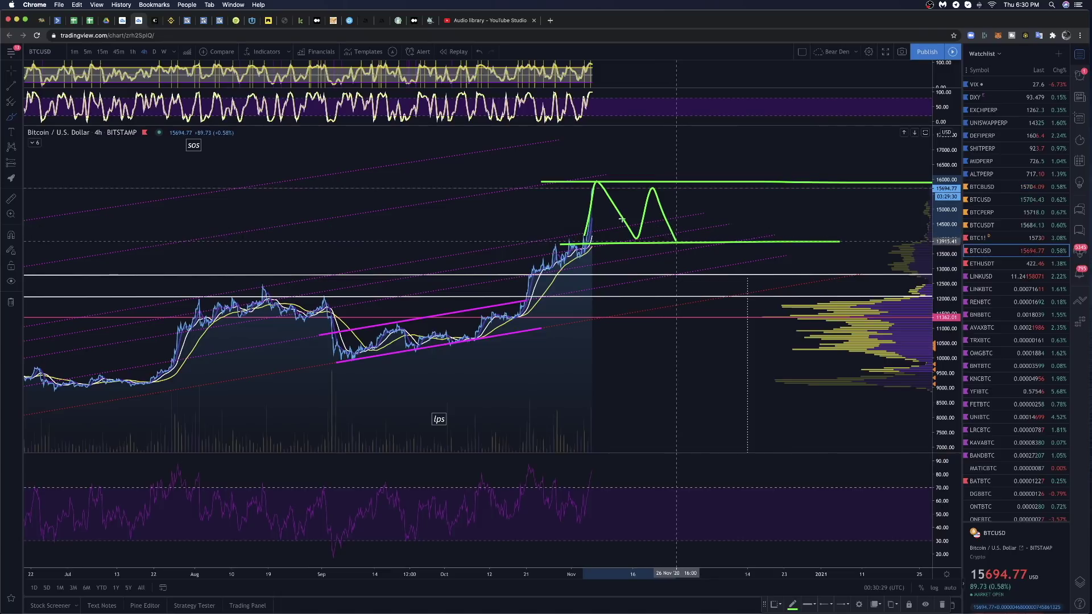
pyautogui.moveTo(583, 187)
pyautogui.mouseDown()
pyautogui.moveTo(628, 238)
pyautogui.moveTo(639, 173)
pyautogui.moveTo(670, 209)
pyautogui.moveTo(687, 160)
pyautogui.moveTo(725, 220)
pyautogui.mouseUp()
pyautogui.moveTo(729, 166); pyautogui.dragTo(730, 146)
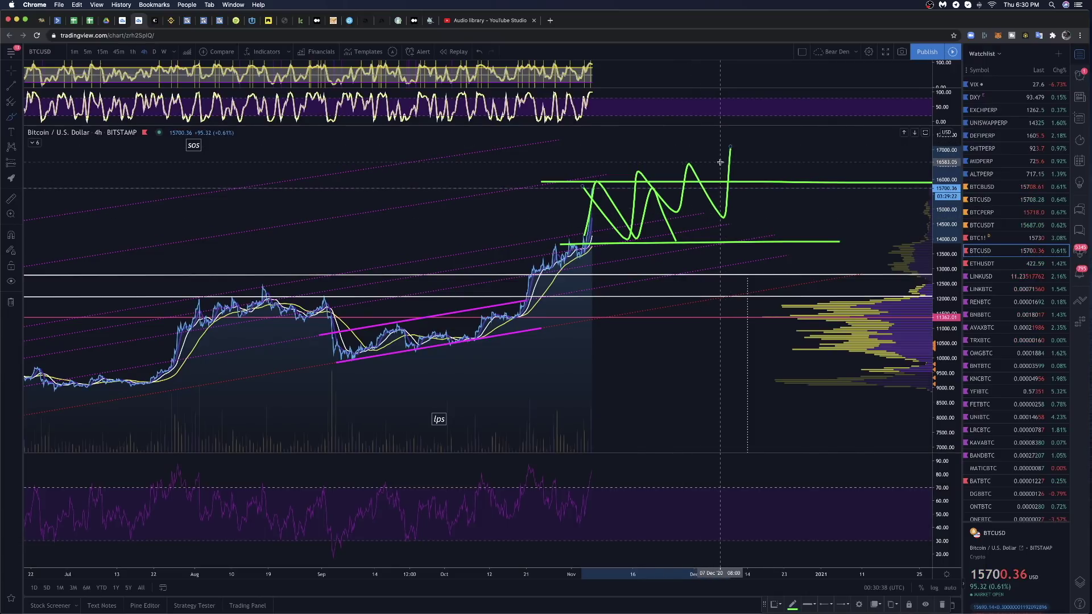
pyautogui.press('super+z')
pyautogui.press('super+z')
pyautogui.press('super+z')
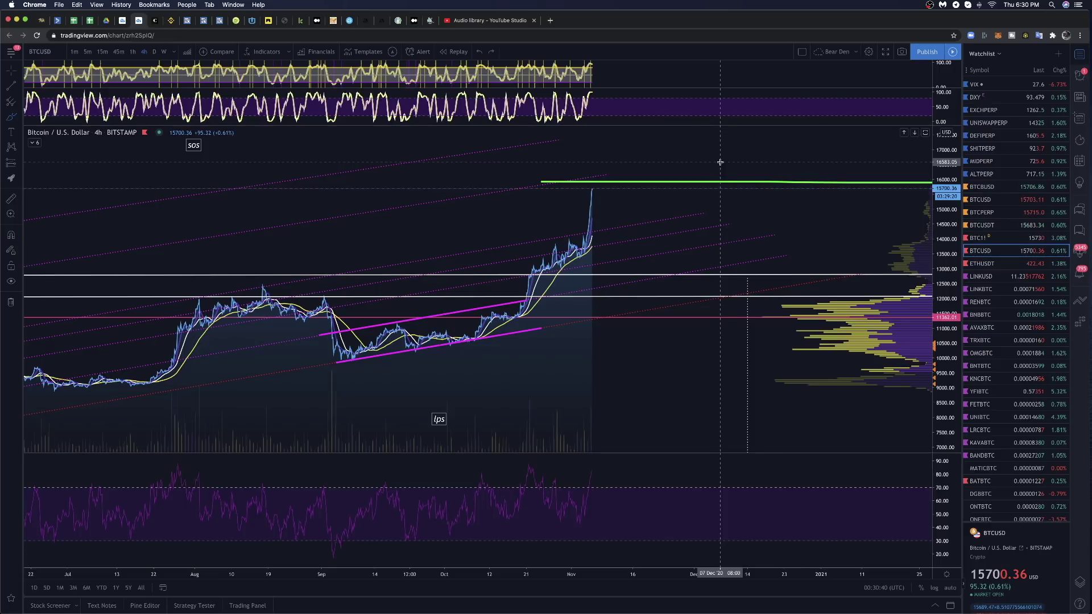
pyautogui.press('super+z')
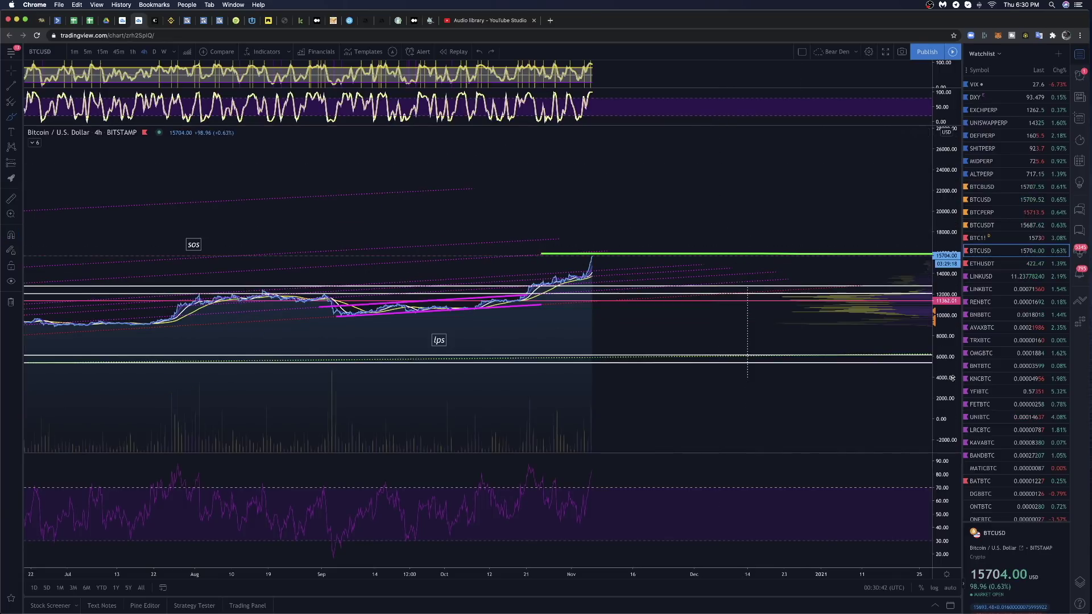
# - Delete the green horizontal line at about 15,900 from the BTCUSD 4-hour chart
pyautogui.moveTo(945, 363); pyautogui.dragTo(945, 219)
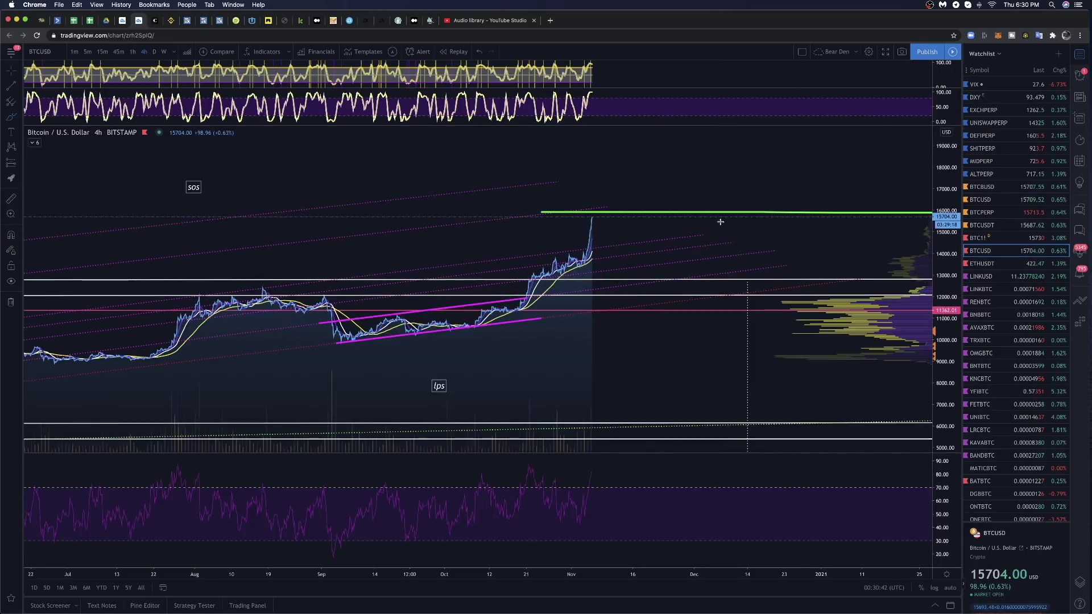
pyautogui.click(638, 211)
pyautogui.press('Delete')
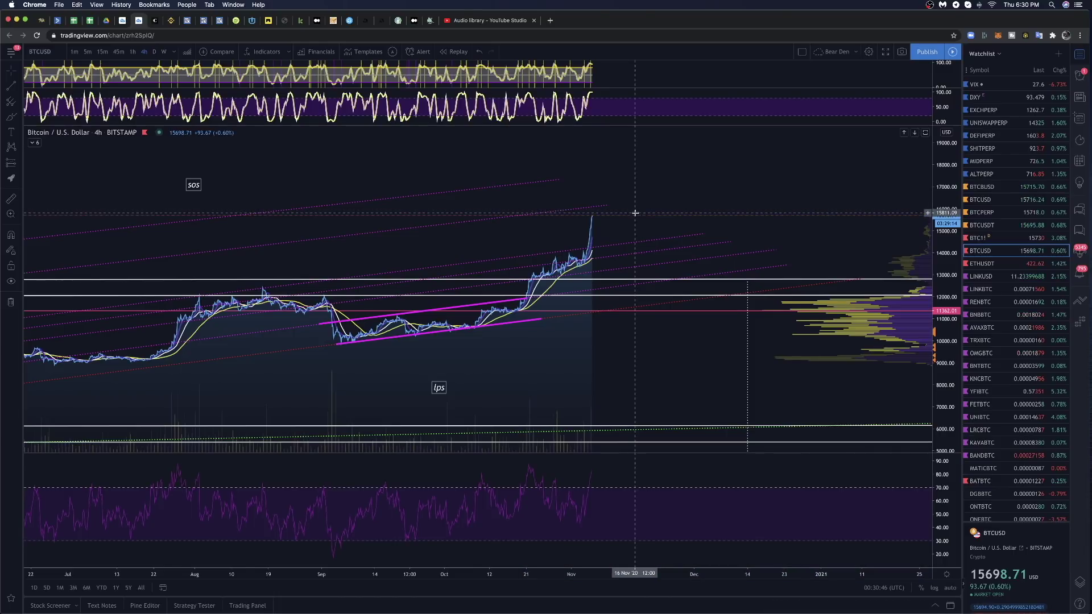
pyautogui.hscroll(-5, 635, 213)
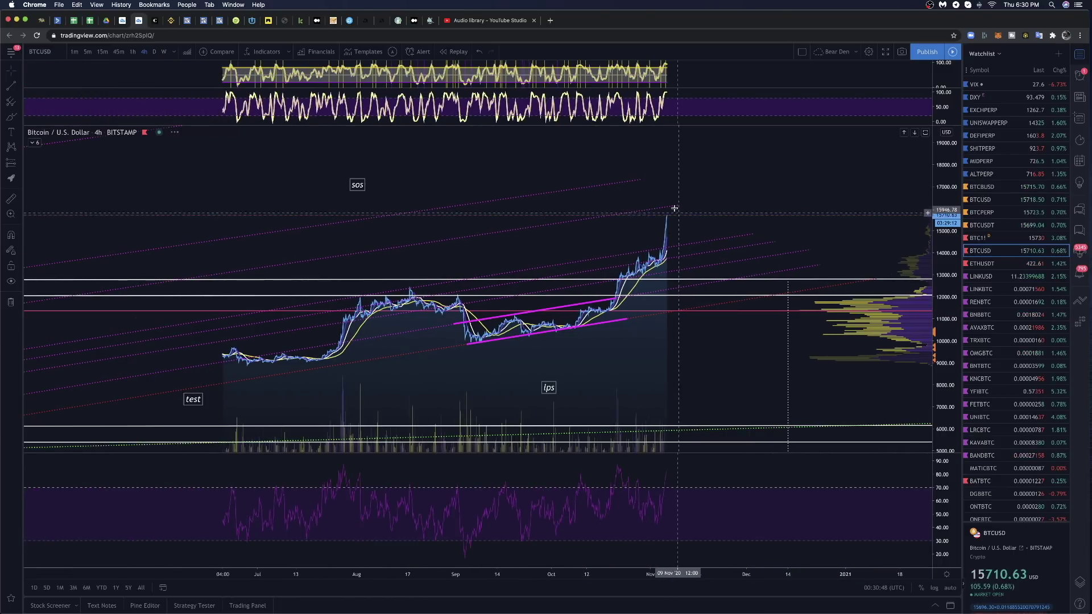
pyautogui.hscroll(-1, 657, 213)
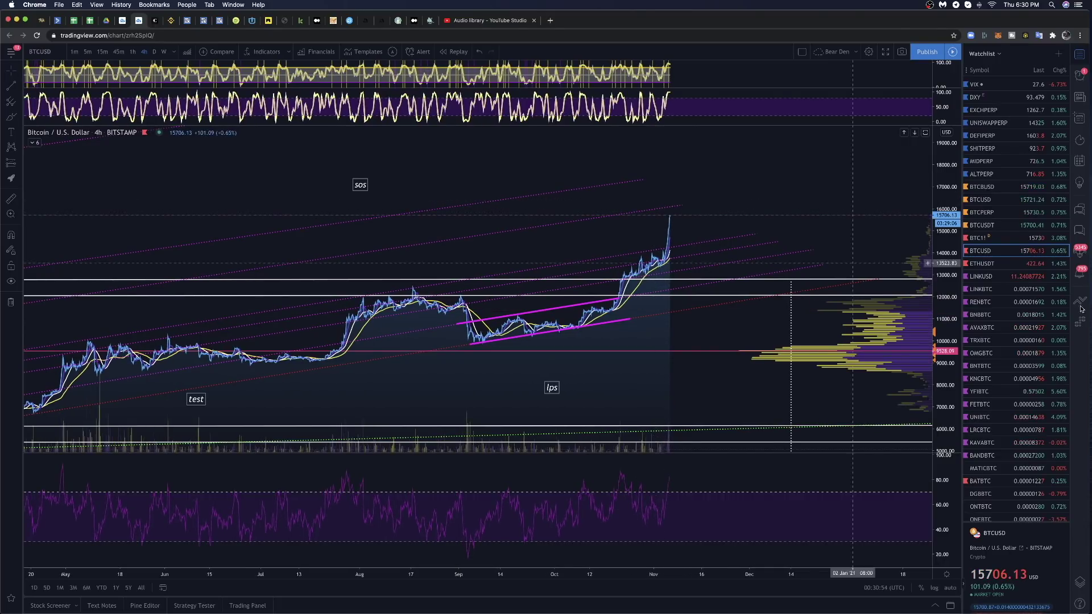
# - Open the ETHUSDT chart on the daily interval and focus it on the price action since late 2018
pyautogui.click(980, 264)
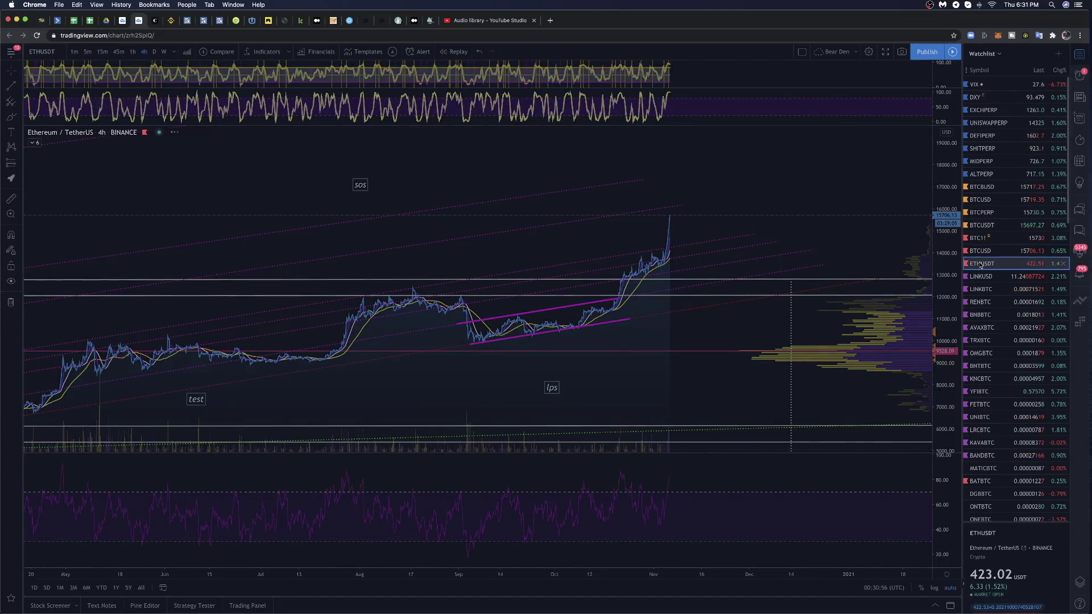
pyautogui.click(118, 52)
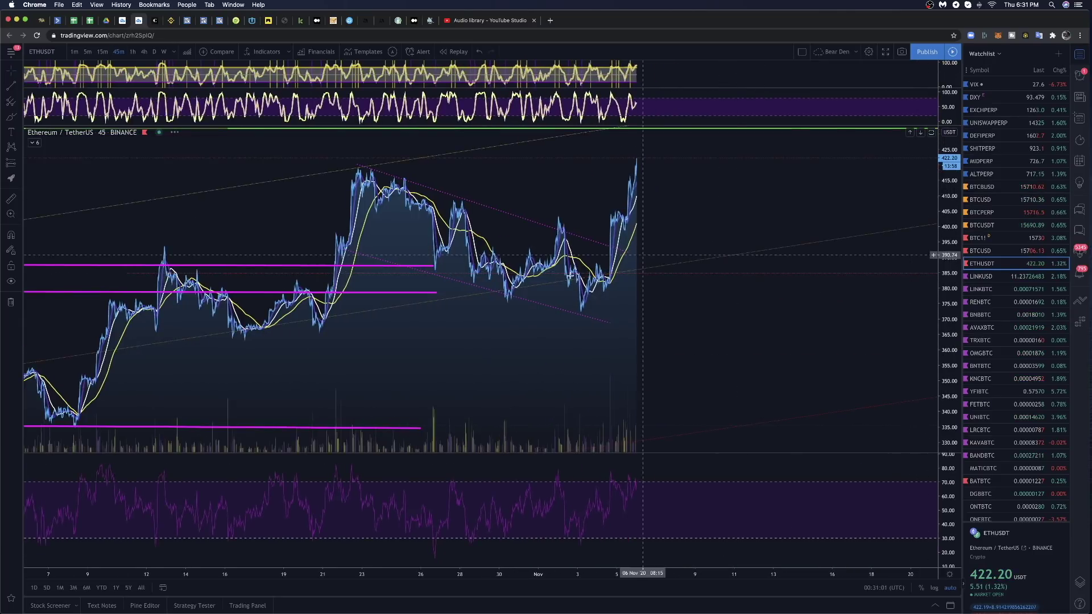
pyautogui.click(154, 52)
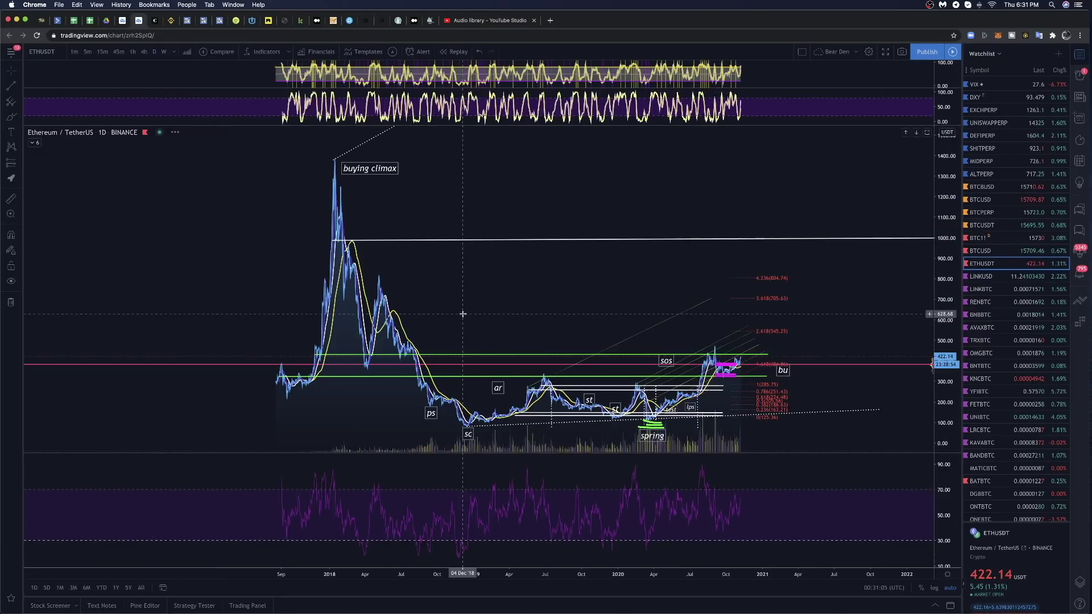
pyautogui.scroll(1, 463, 313)
pyautogui.scroll(3, 512, 330)
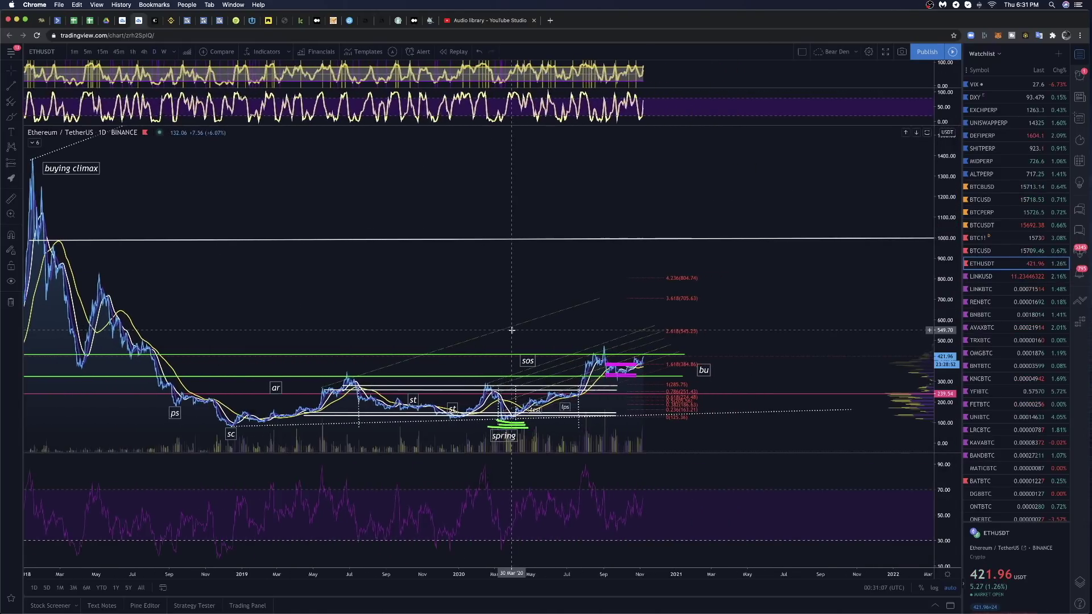
pyautogui.scroll(2, 512, 330)
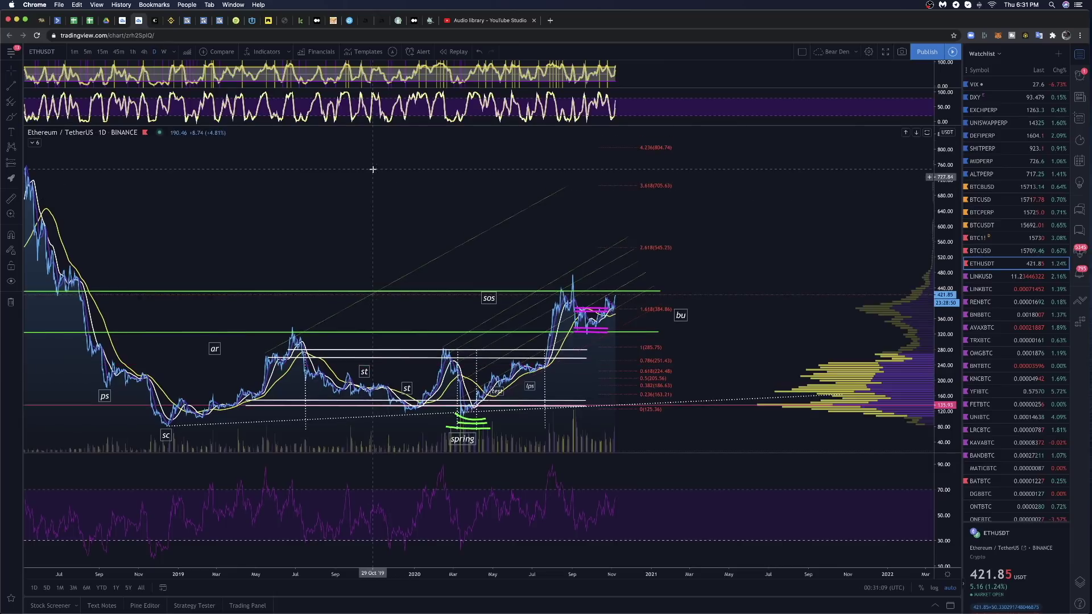
# - Maximize the ETHUSDT price pane and rescale and reposition it around the 2019–2020 trading range
pyautogui.doubleClick(374, 174)
pyautogui.moveTo(943, 164); pyautogui.dragTo(938, 304)
pyautogui.click(17, 72)
pyautogui.moveTo(321, 152); pyautogui.dragTo(414, 71)
pyautogui.hscroll(5, 204, 137)
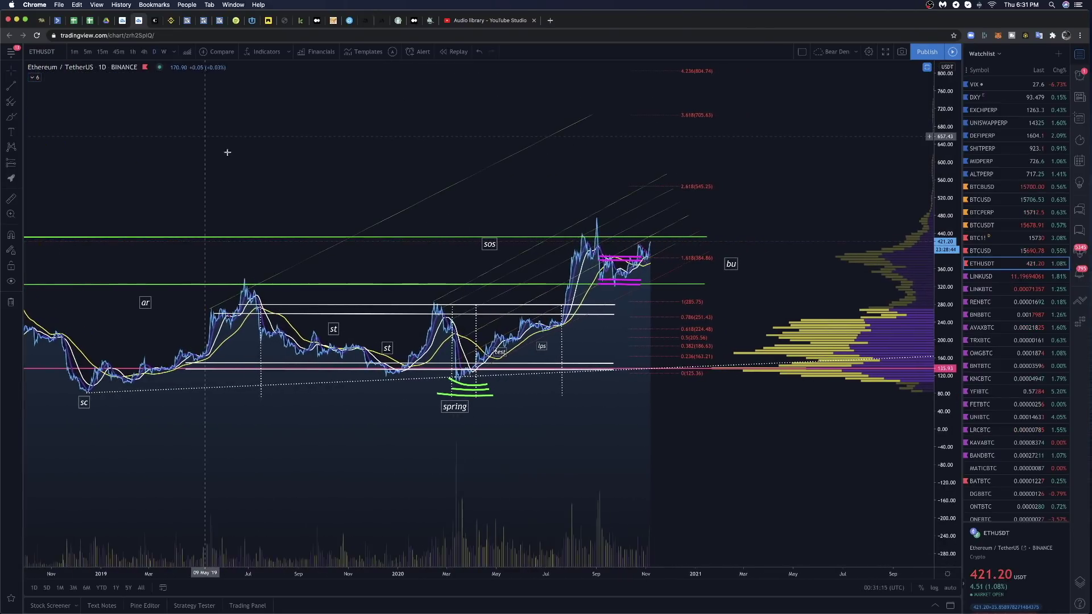
# - Trace the ETHUSDT rallies up toward the late-August 2020 high with two green brush strokes, and undo both
pyautogui.click(11, 116)
pyautogui.moveTo(558, 325); pyautogui.dragTo(594, 222)
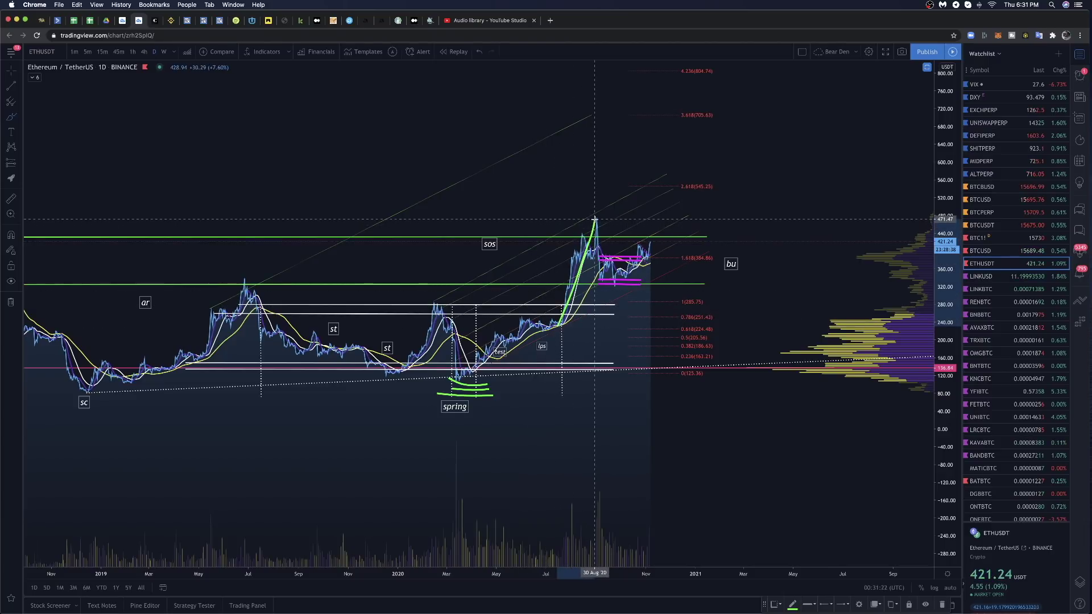
pyautogui.moveTo(432, 312); pyautogui.dragTo(569, 218)
pyautogui.press('super+z')
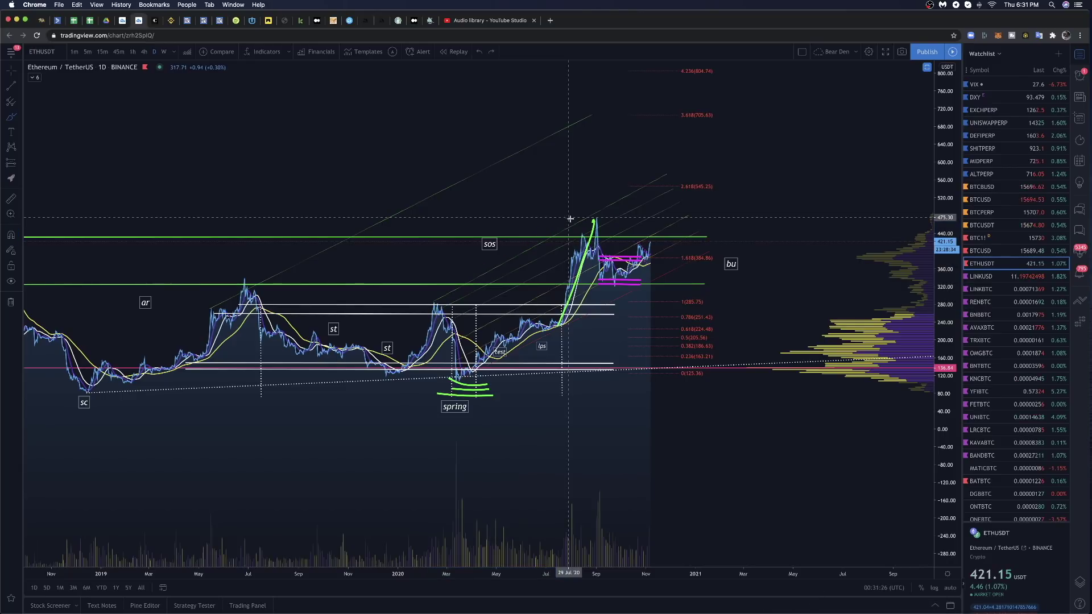
pyautogui.press('super+z')
# - Trace the ETHUSDT price movement from the July 2020 breakout to the late-October high with the brush, and undo it
pyautogui.moveTo(568, 275)
pyautogui.mouseDown()
pyautogui.moveTo(593, 252)
pyautogui.moveTo(601, 279)
pyautogui.moveTo(610, 259)
pyautogui.moveTo(630, 273)
pyautogui.moveTo(639, 239)
pyautogui.mouseUp()
pyautogui.press('super+z')
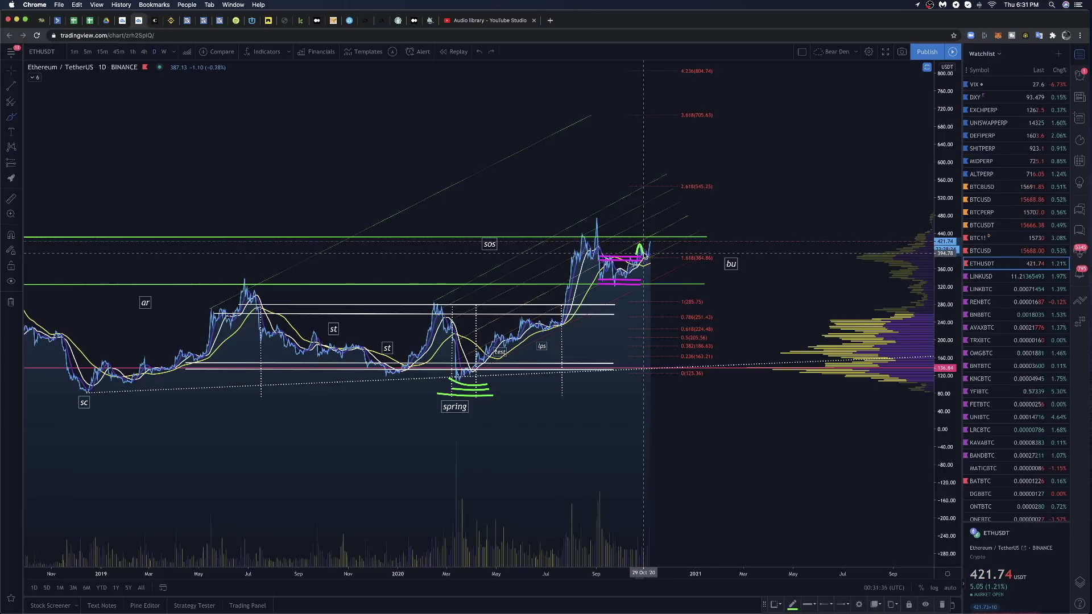
# - Trace the ETHUSDT advance from the April 2020 low to the August high and its pullback with the brush, and undo it
pyautogui.press('super+z')
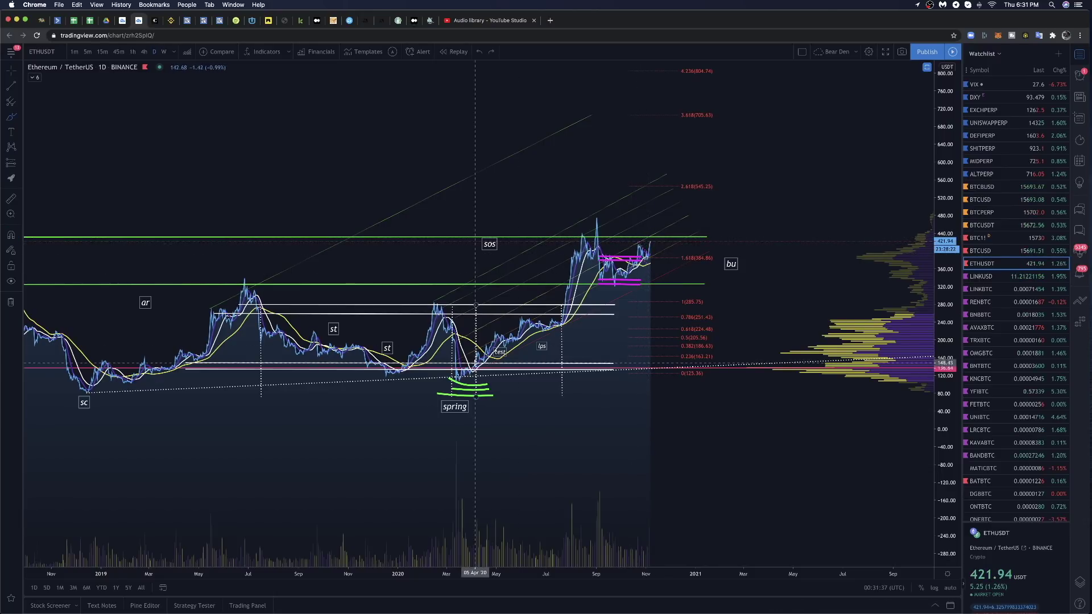
pyautogui.moveTo(474, 370)
pyautogui.mouseDown()
pyautogui.moveTo(527, 313)
pyautogui.moveTo(561, 321)
pyautogui.moveTo(592, 238)
pyautogui.moveTo(621, 290)
pyautogui.mouseUp()
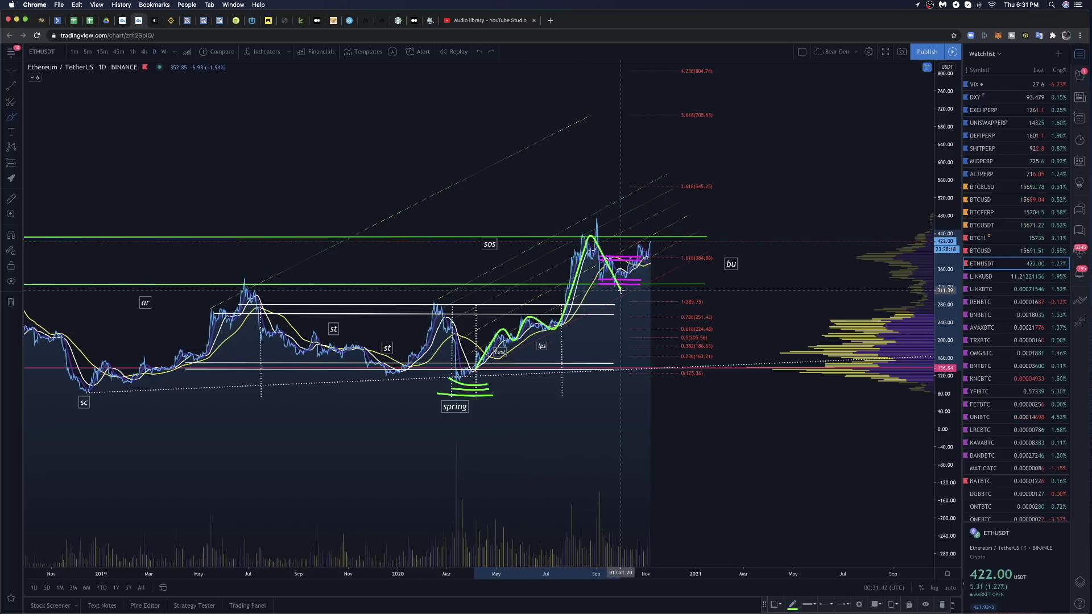
pyautogui.press('super+z')
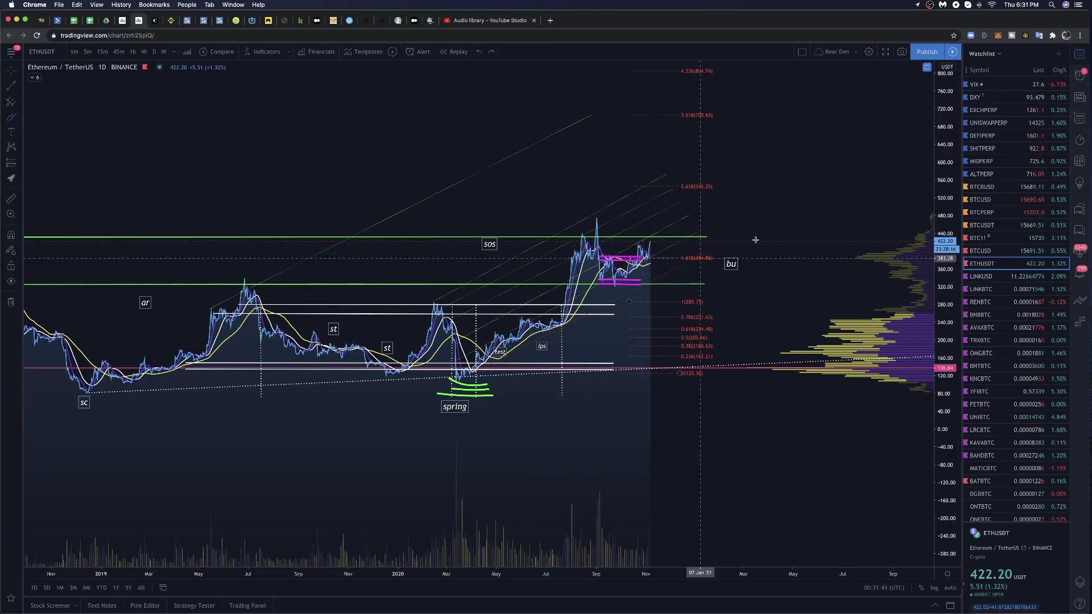
# - Switch the ETHUSDT chart to the 4-hour interval and stretch its price scale around the July–November 2020 price action
pyautogui.click(143, 52)
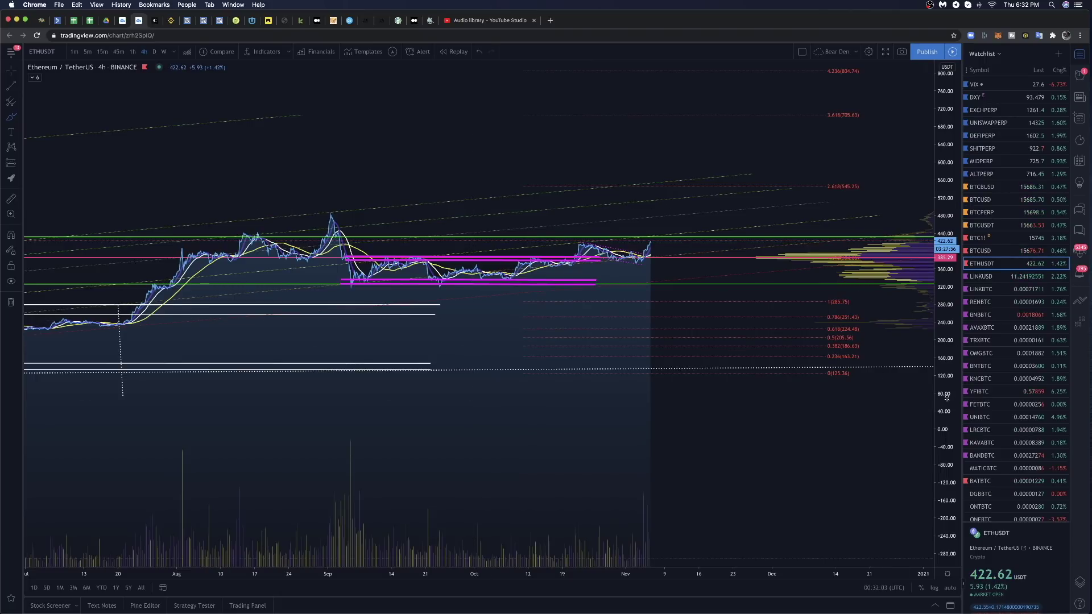
pyautogui.moveTo(946, 396); pyautogui.dragTo(948, 375)
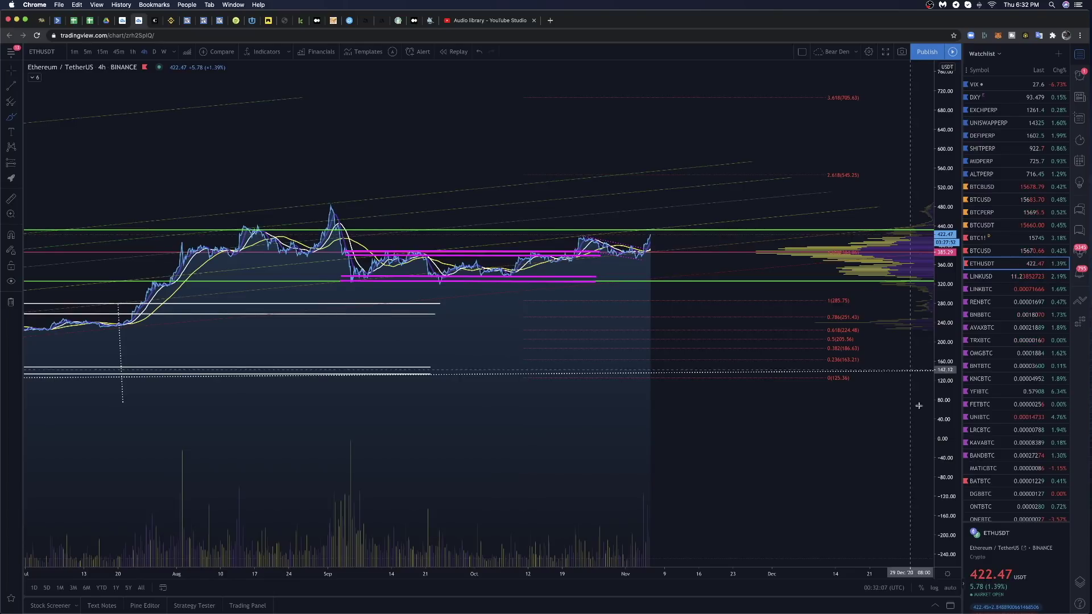
pyautogui.moveTo(944, 409); pyautogui.dragTo(944, 398)
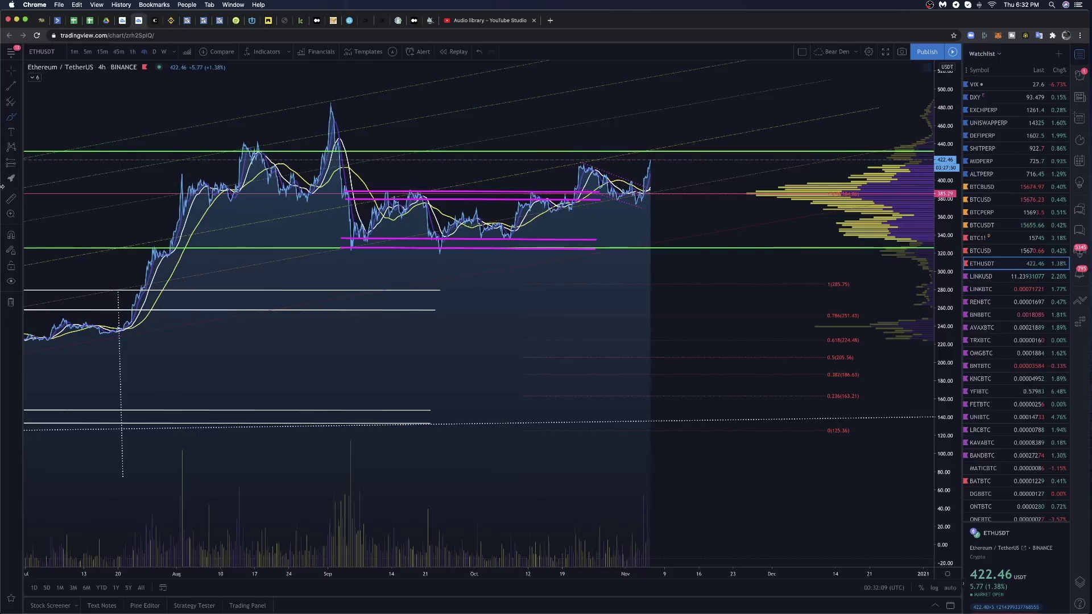
# - Brush the late-October ETHUSDT swing and two short horizontal support lines near 380, and undo the strokes
pyautogui.click(11, 117)
pyautogui.moveTo(569, 208)
pyautogui.mouseDown()
pyautogui.moveTo(580, 160)
pyautogui.moveTo(636, 202)
pyautogui.moveTo(672, 189)
pyautogui.moveTo(614, 199)
pyautogui.moveTo(678, 198)
pyautogui.mouseUp()
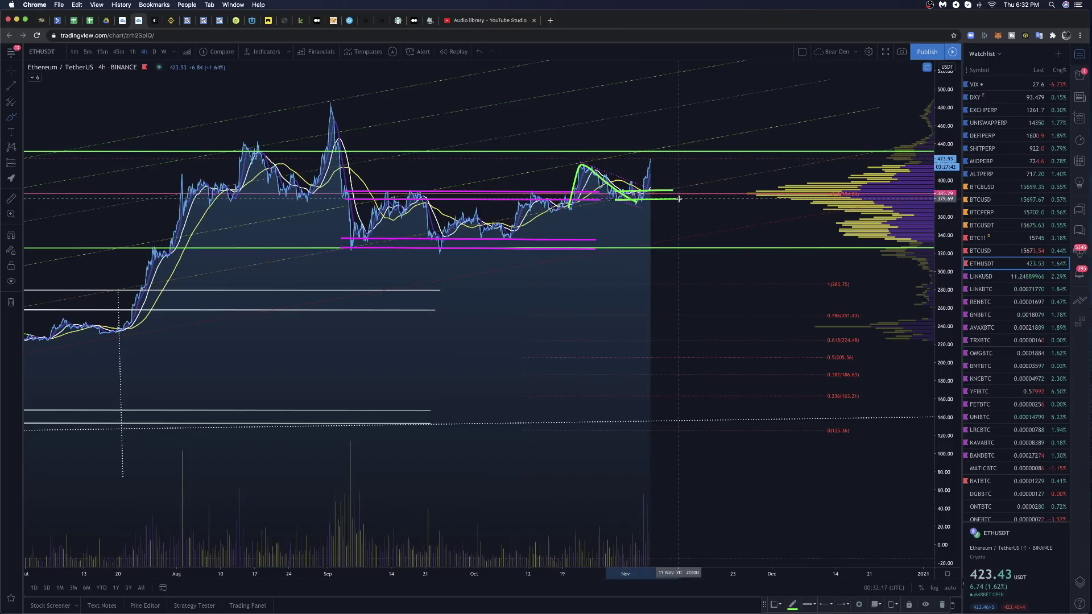
pyautogui.press('cmd+z')
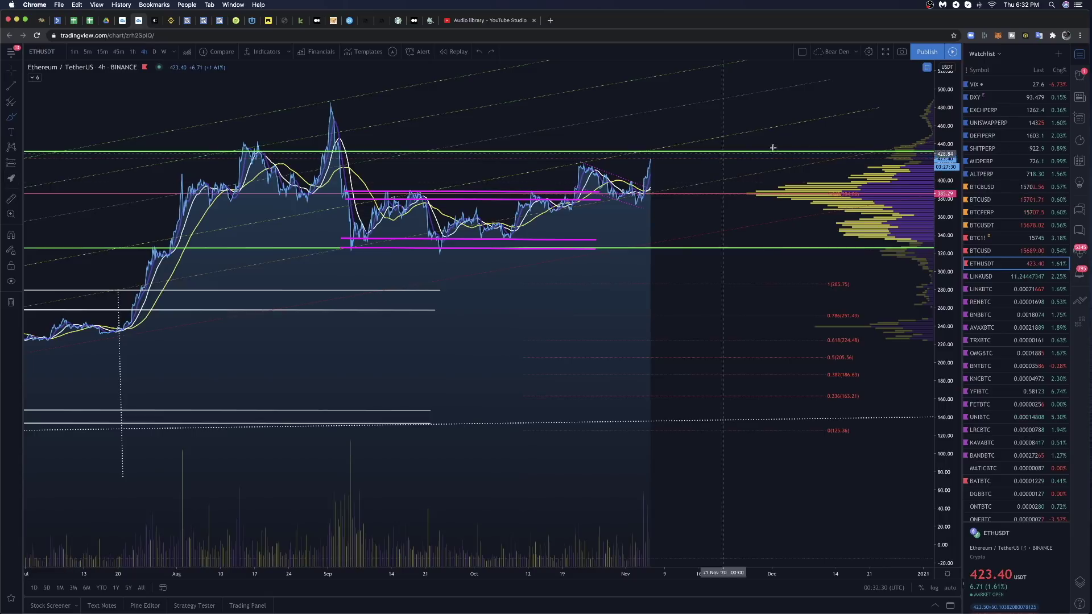
# - Brush a projected zigzag rally from the early-November ETHUSDT price up to the 2.618 Fibonacci level at 545.25
pyautogui.scroll(-1, 932, 133)
pyautogui.scroll(-3, 933, 131)
pyautogui.moveTo(945, 133); pyautogui.dragTo(945, 227)
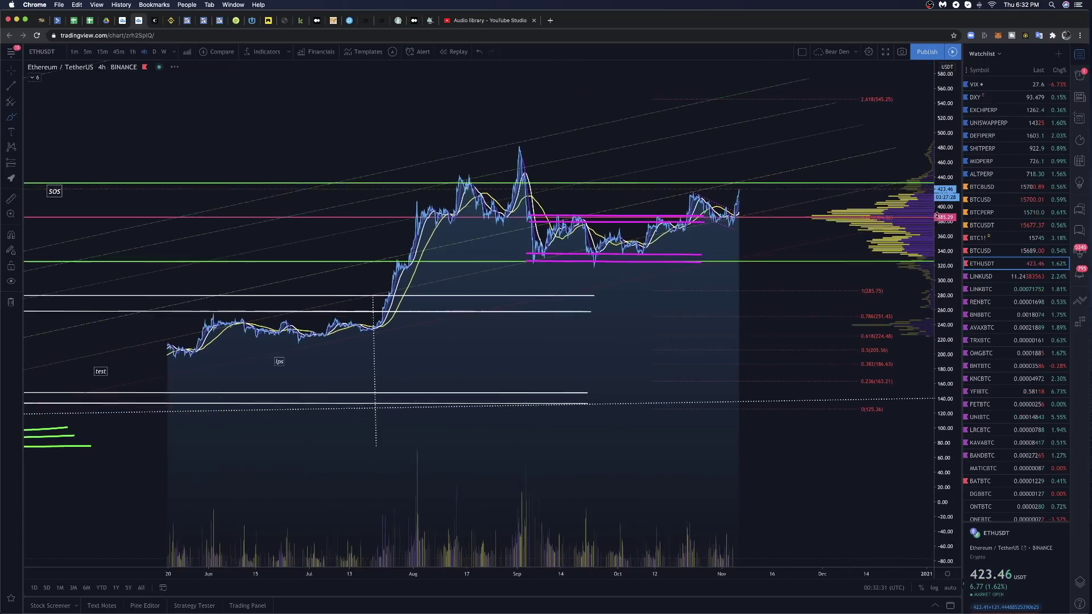
pyautogui.click(22, 118)
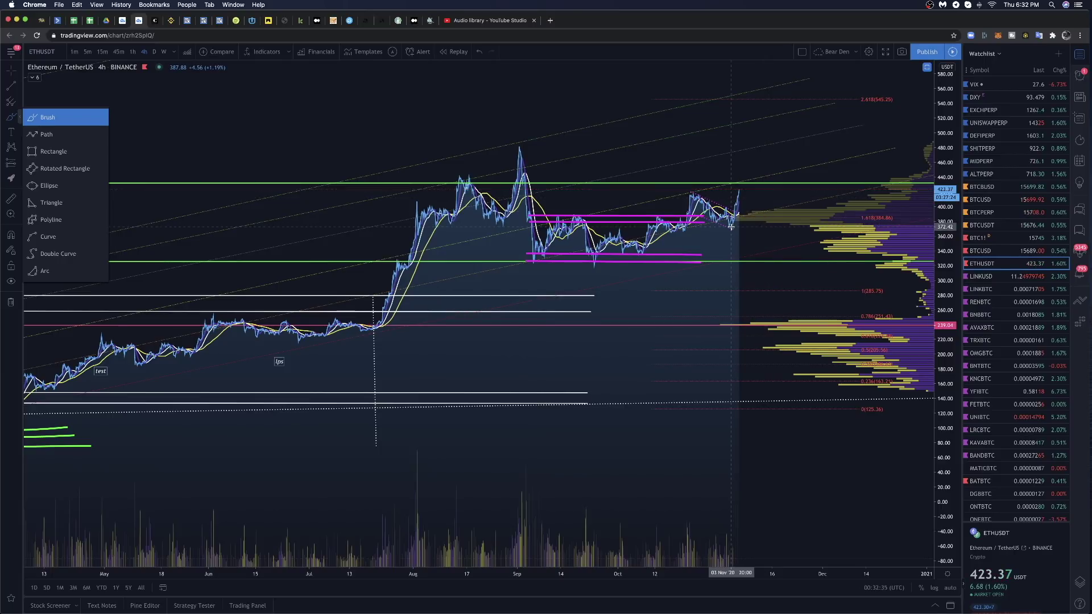
pyautogui.moveTo(730, 227)
pyautogui.mouseDown()
pyautogui.moveTo(743, 175)
pyautogui.moveTo(782, 206)
pyautogui.moveTo(797, 144)
pyautogui.moveTo(823, 163)
pyautogui.mouseUp()
pyautogui.moveTo(835, 105); pyautogui.dragTo(836, 100)
# - Extend the ETHUSDT projection with a brushed drop to about 427 followed by a steep rise past the 2.618 level
pyautogui.hscroll(3, 803, 110)
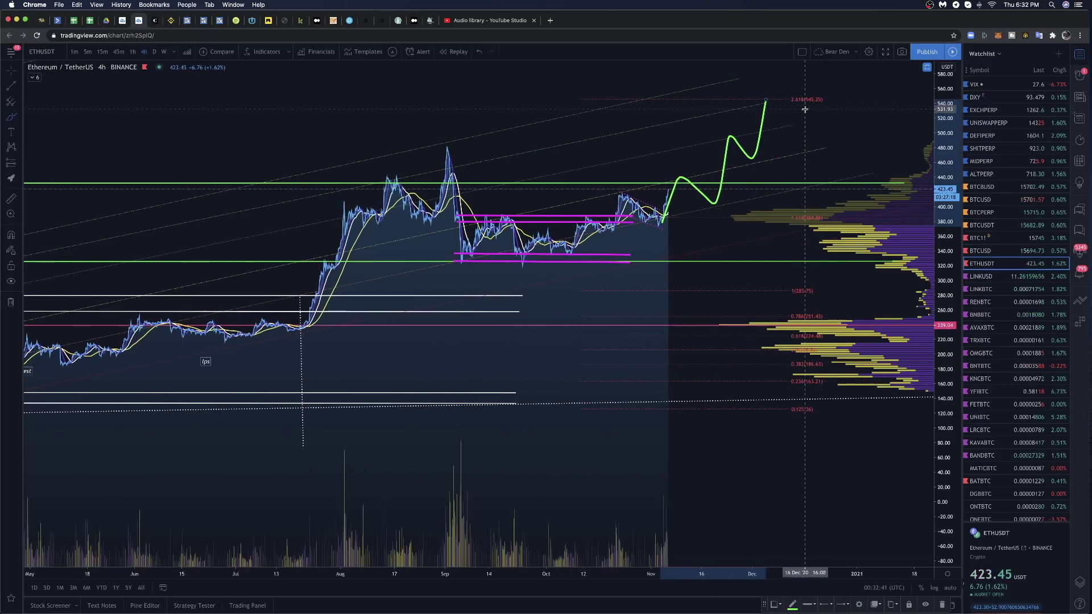
pyautogui.moveTo(775, 100); pyautogui.dragTo(808, 186)
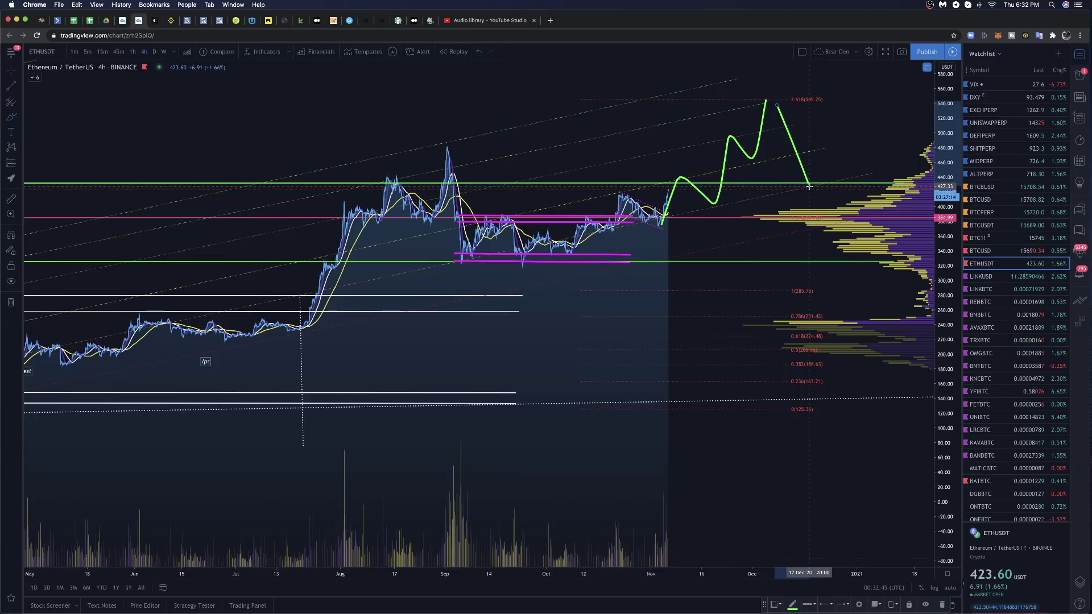
pyautogui.moveTo(808, 186); pyautogui.dragTo(839, 53)
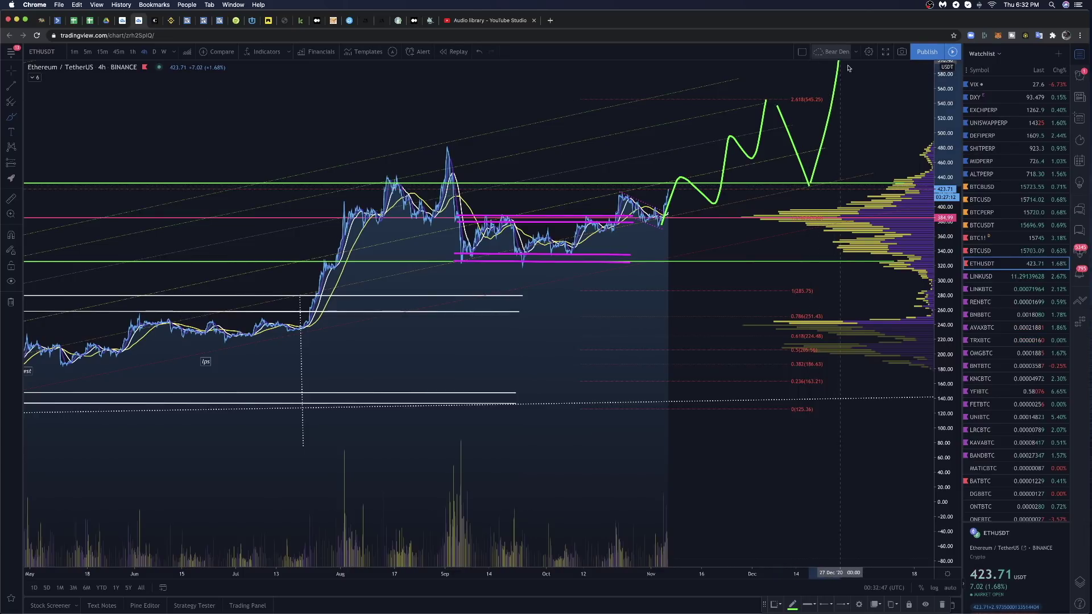
# - Continue the brushed projection to just above the 3.618 Fibonacci level, back to about 550, and steeply up beyond the 4.236 level
pyautogui.moveTo(940, 175); pyautogui.dragTo(940, 261)
pyautogui.hscroll(3, 867, 217)
pyautogui.scroll(-4, 867, 217)
pyautogui.scroll(-3, 867, 217)
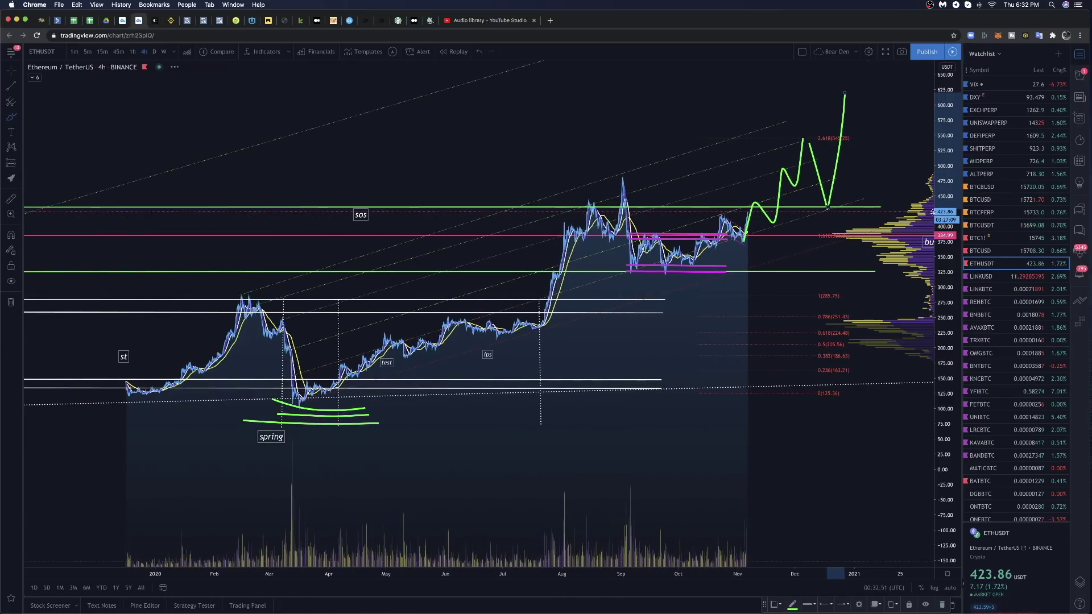
pyautogui.hscroll(3, 864, 199)
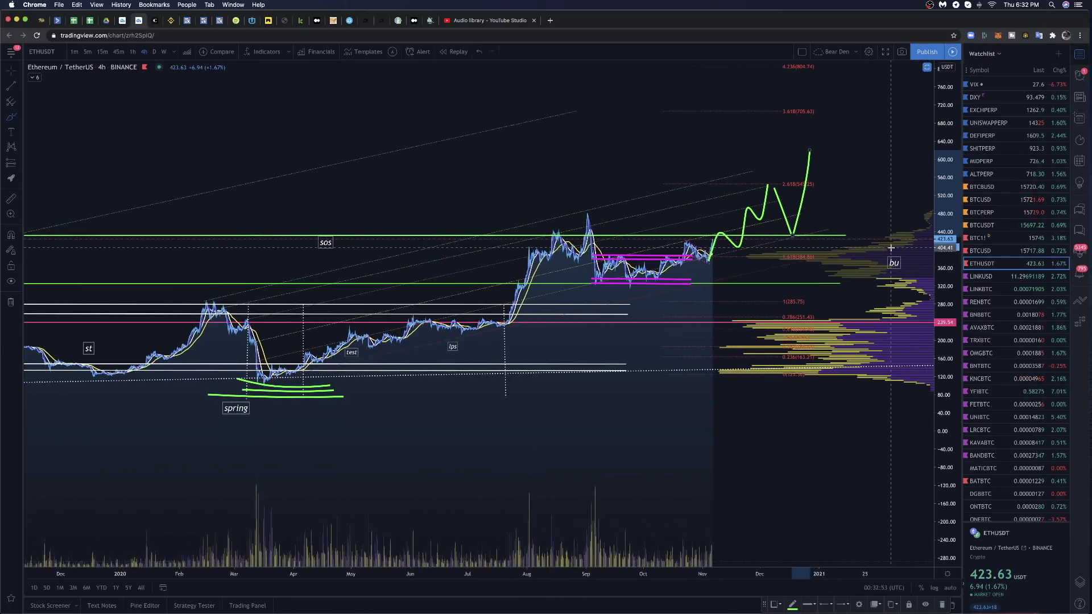
pyautogui.moveTo(788, 146)
pyautogui.mouseDown()
pyautogui.moveTo(794, 102)
pyautogui.moveTo(846, 180)
pyautogui.moveTo(873, 63)
pyautogui.mouseUp()
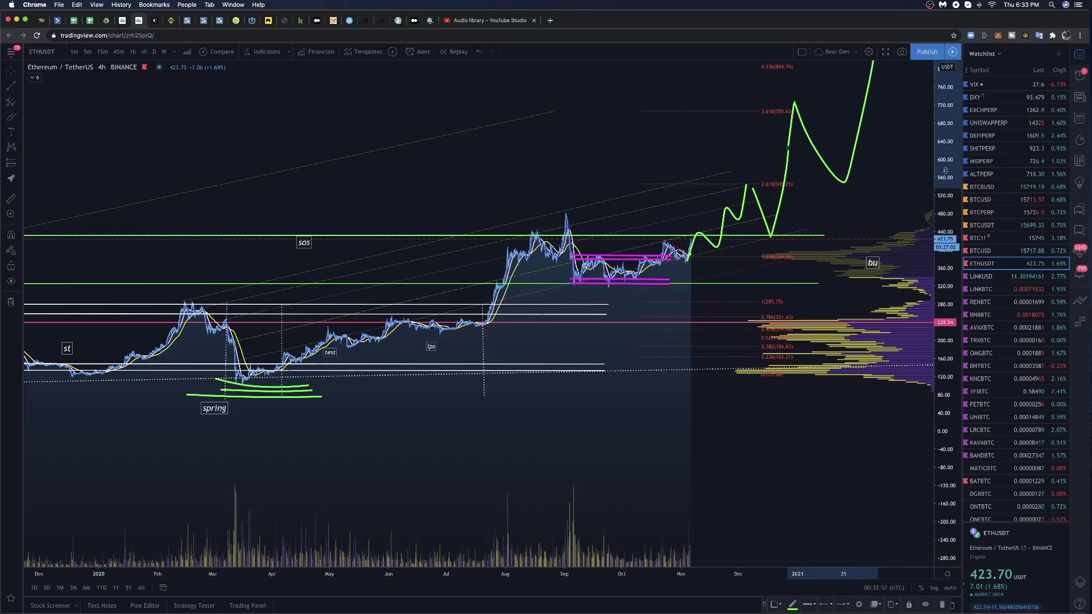
# - Brush two near-vertical strokes down from the projected peak near the 3.618 Fibonacci level to illustrate a sharp drop, and undo both
pyautogui.moveTo(944, 171); pyautogui.dragTo(943, 247)
pyautogui.hscroll(2, 870, 241)
pyautogui.scroll(-4, 869, 241)
pyautogui.hscroll(1, 870, 240)
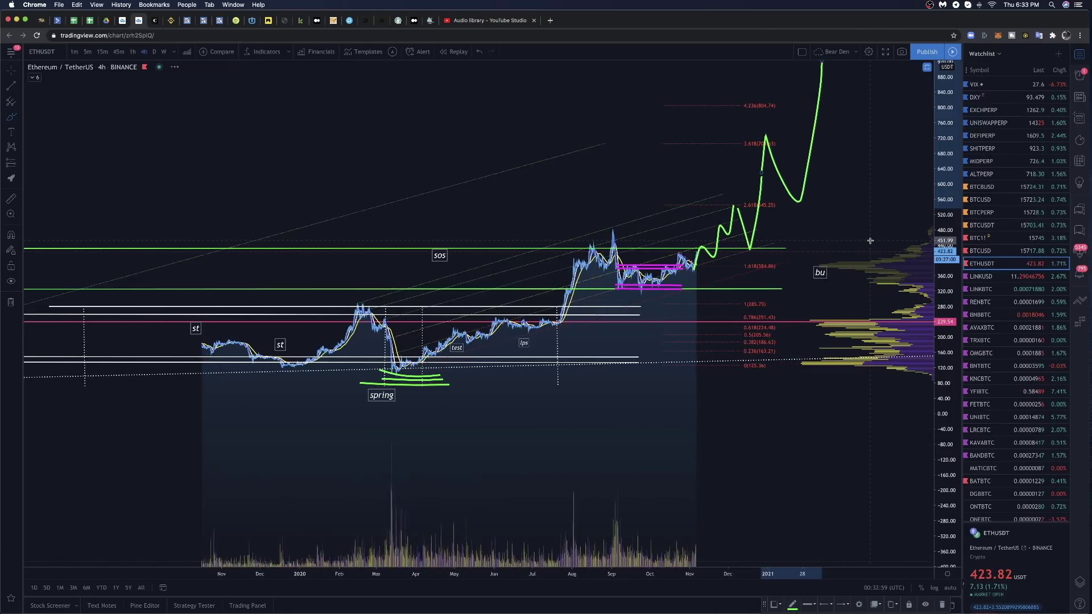
pyautogui.hscroll(5, 870, 241)
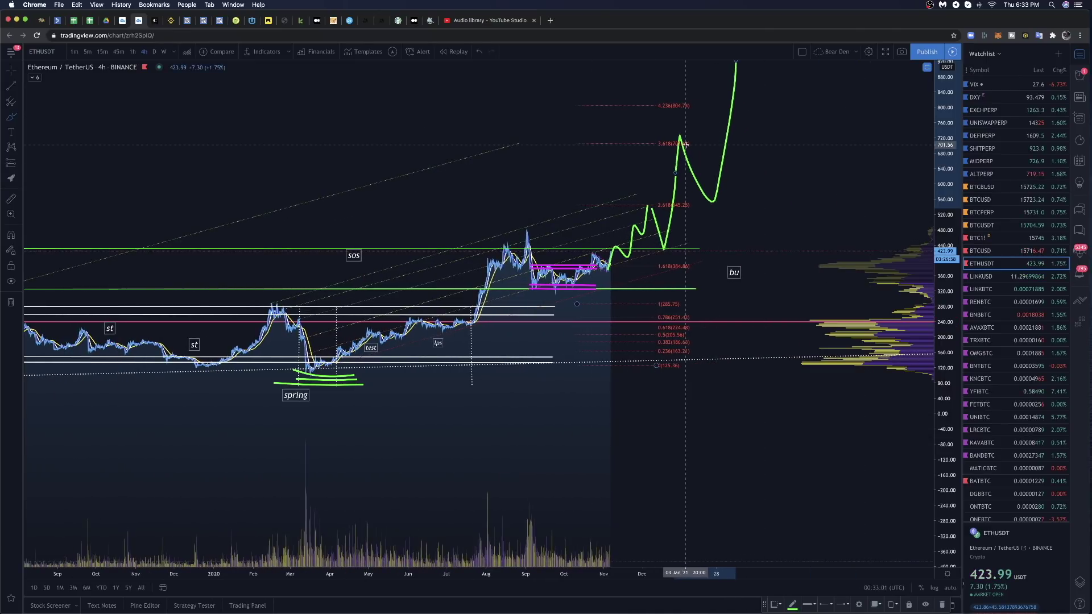
pyautogui.click(19, 117)
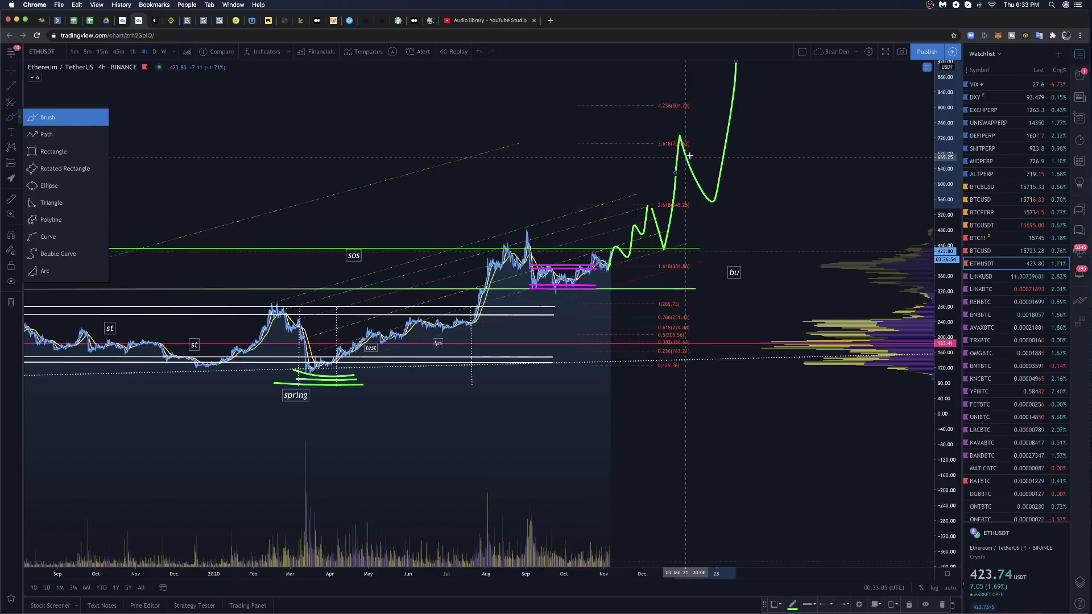
pyautogui.moveTo(684, 182); pyautogui.dragTo(679, 322)
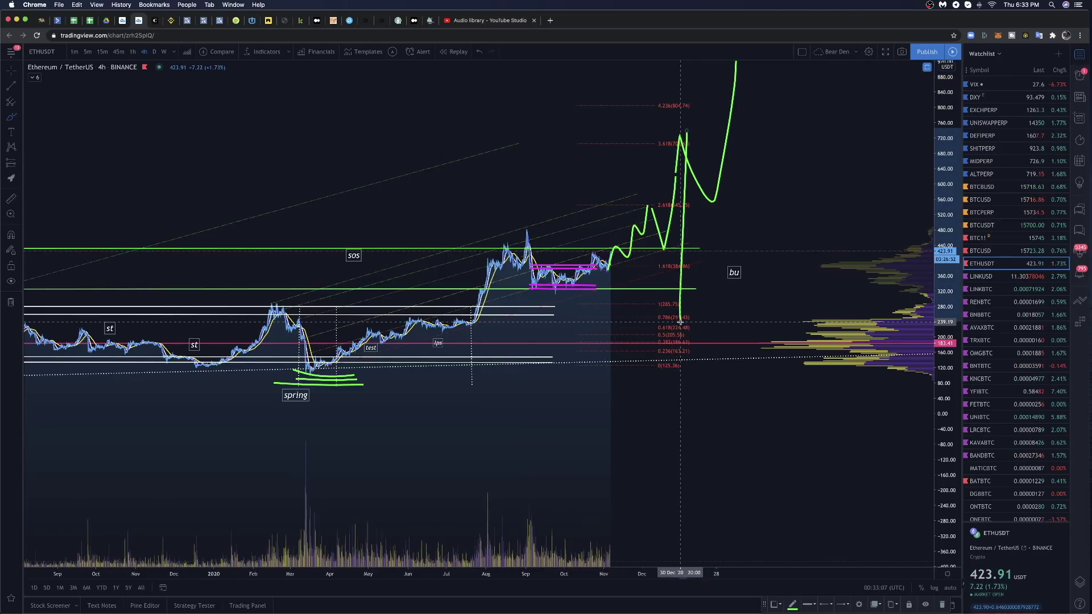
pyautogui.moveTo(699, 138); pyautogui.dragTo(695, 279)
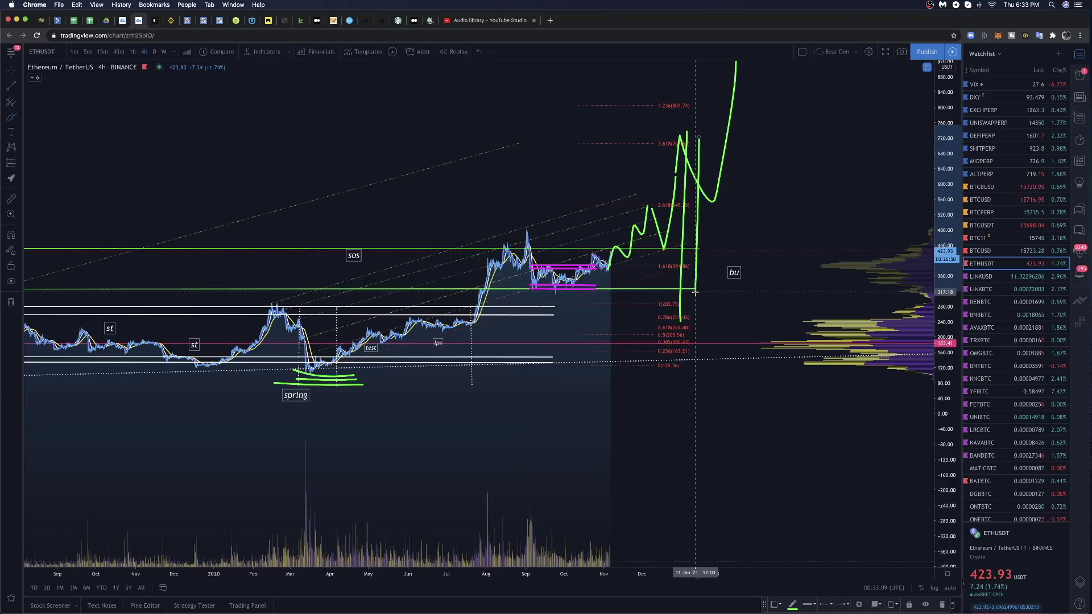
pyautogui.press('super+z')
pyautogui.press('super+z')
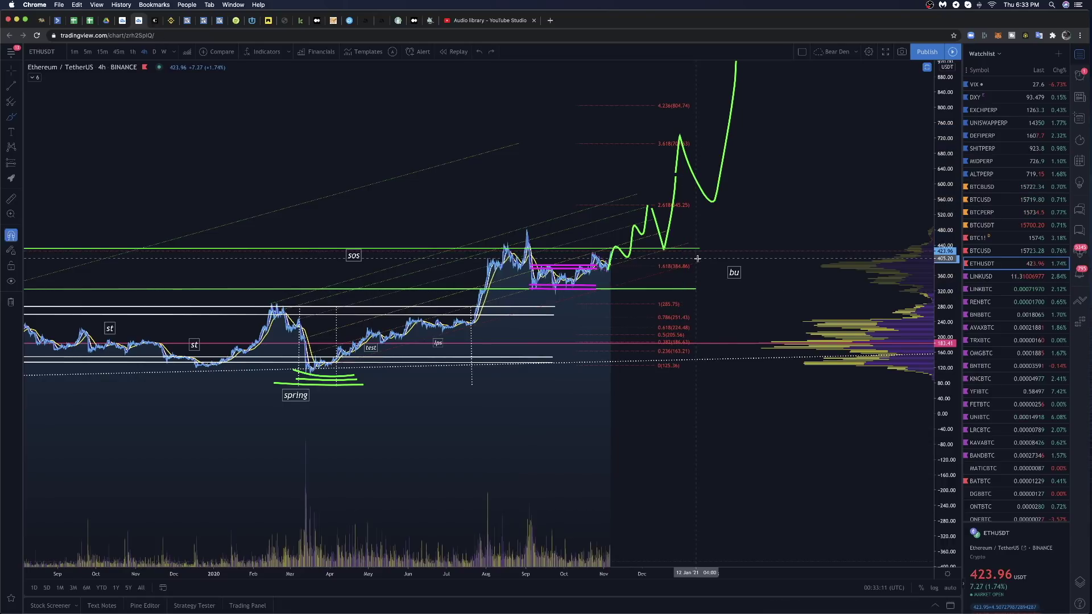
# - Delete all the green brush strokes of the projected ETHUSDT path beyond the current price, keeping the spring markings
pyautogui.hscroll(-4, 697, 259)
pyautogui.hscroll(-3, 697, 258)
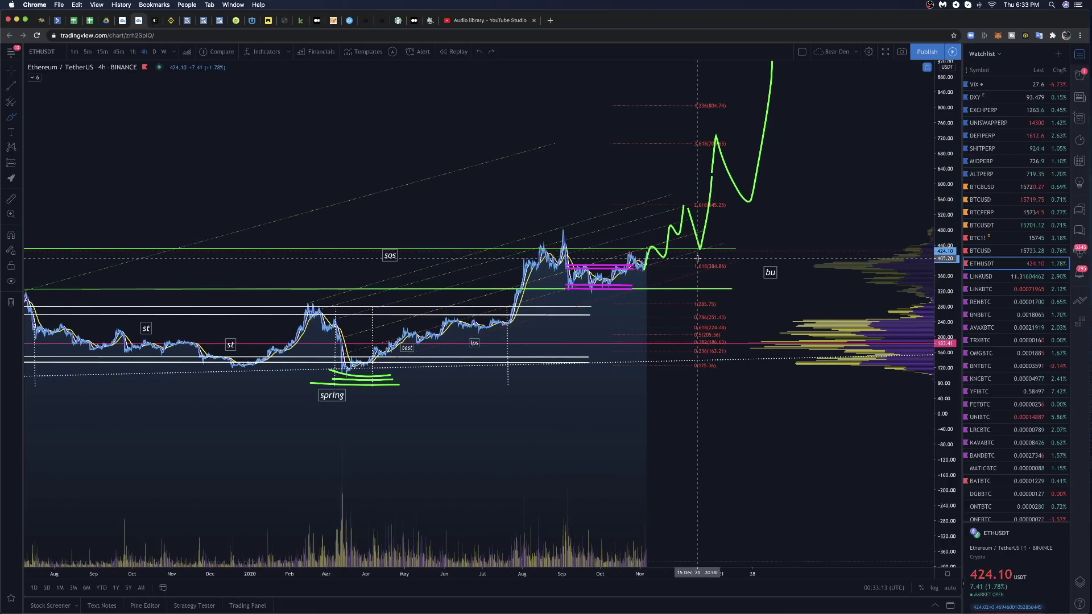
pyautogui.hscroll(-2, 704, 252)
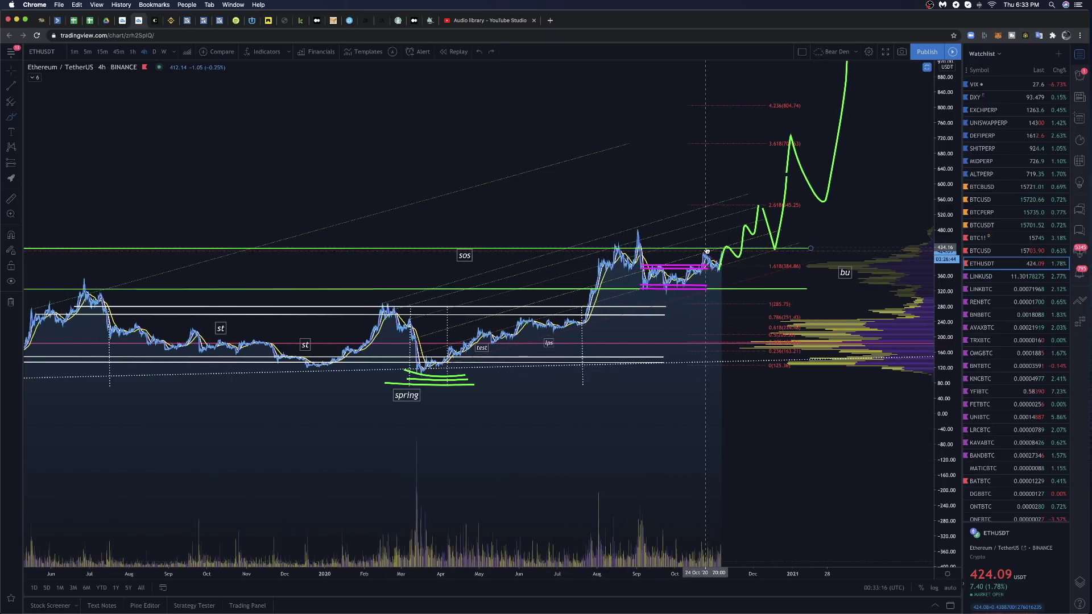
pyautogui.hscroll(8, 706, 250)
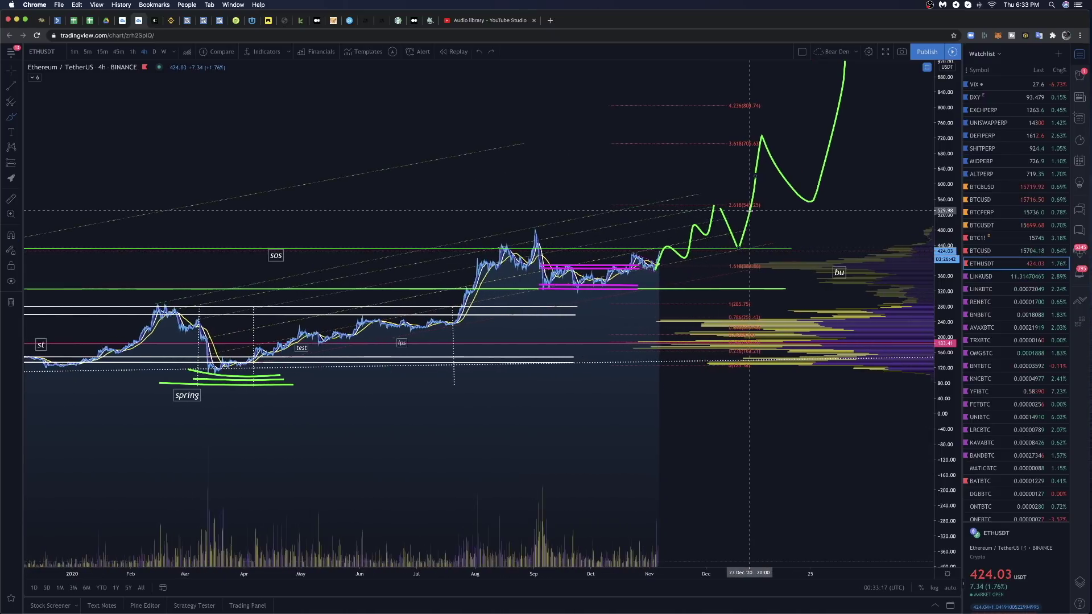
pyautogui.hscroll(-1, 750, 211)
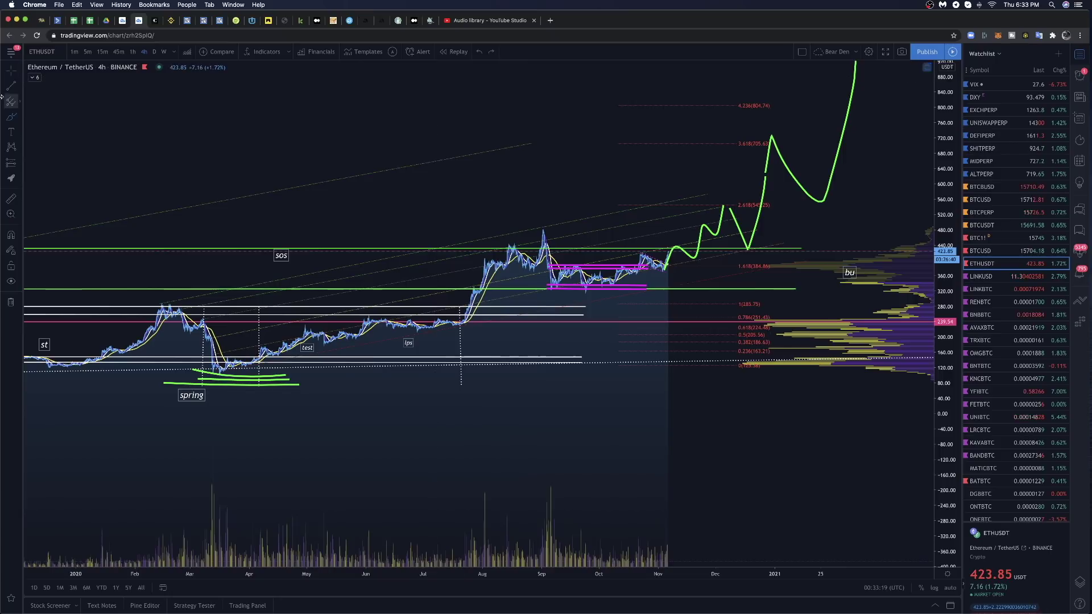
pyautogui.click(772, 138)
pyautogui.press('Delete')
pyautogui.click(764, 183)
pyautogui.press('Delete')
pyautogui.click(734, 218)
pyautogui.press('Delete')
pyautogui.click(721, 220)
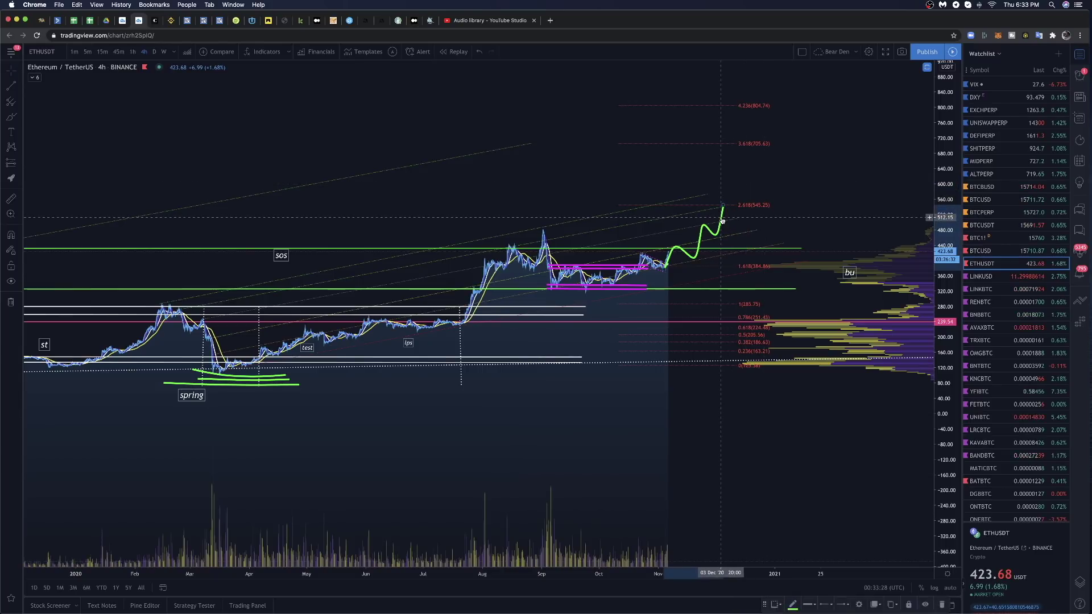
pyautogui.click(722, 218)
pyautogui.click(721, 219)
pyautogui.press('Delete')
# - Open the BTCUSD chart on the weekly interval and rescale it to show the price history from 2015 through 2020
pyautogui.click(979, 250)
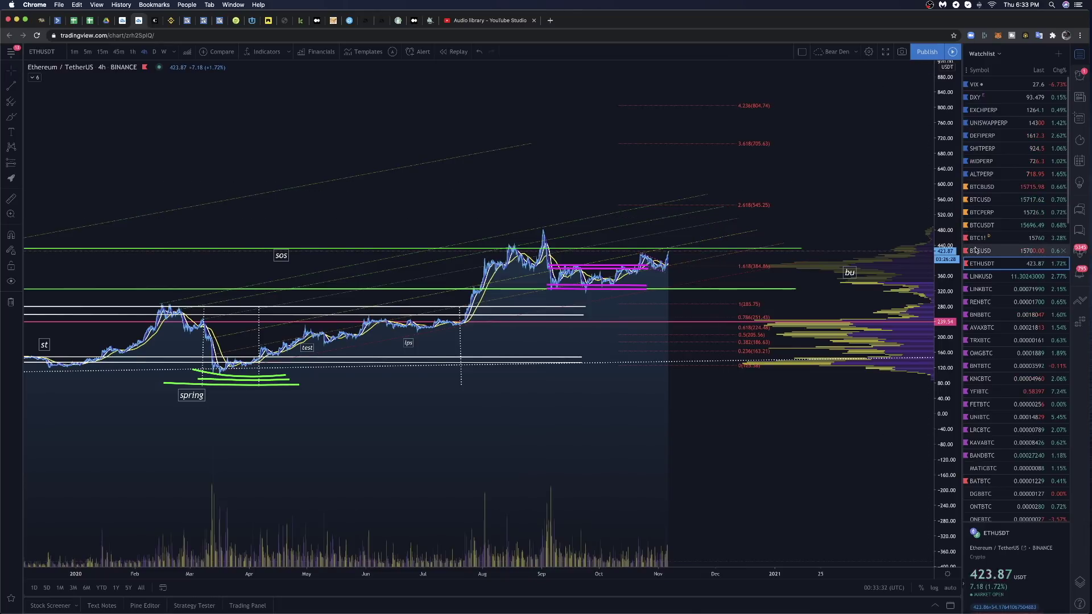
pyautogui.click(157, 51)
pyautogui.click(167, 51)
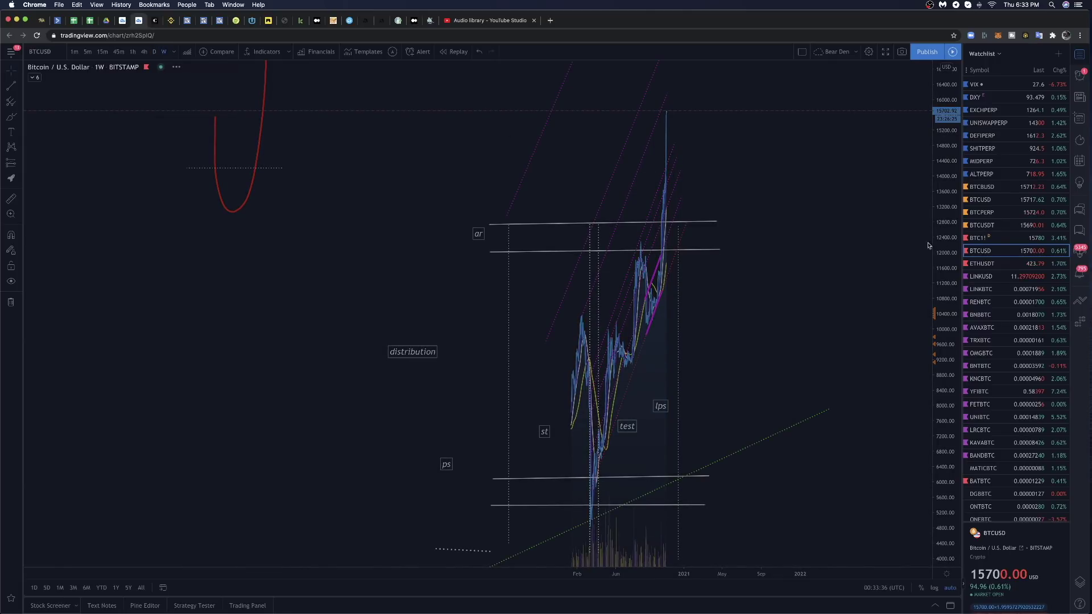
pyautogui.moveTo(948, 164); pyautogui.dragTo(946, 515)
pyautogui.scroll(10, 604, 406)
pyautogui.scroll(5, 604, 406)
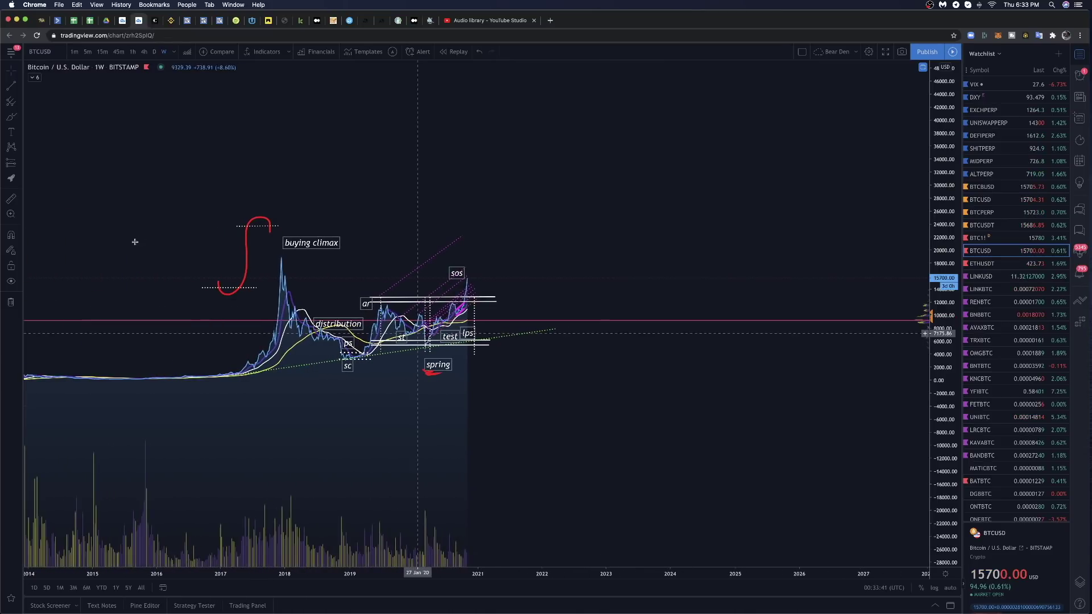
pyautogui.moveTo(949, 466); pyautogui.dragTo(949, 294)
pyautogui.scroll(4, 571, 316)
pyautogui.hscroll(-5, 570, 315)
pyautogui.scroll(3, 571, 315)
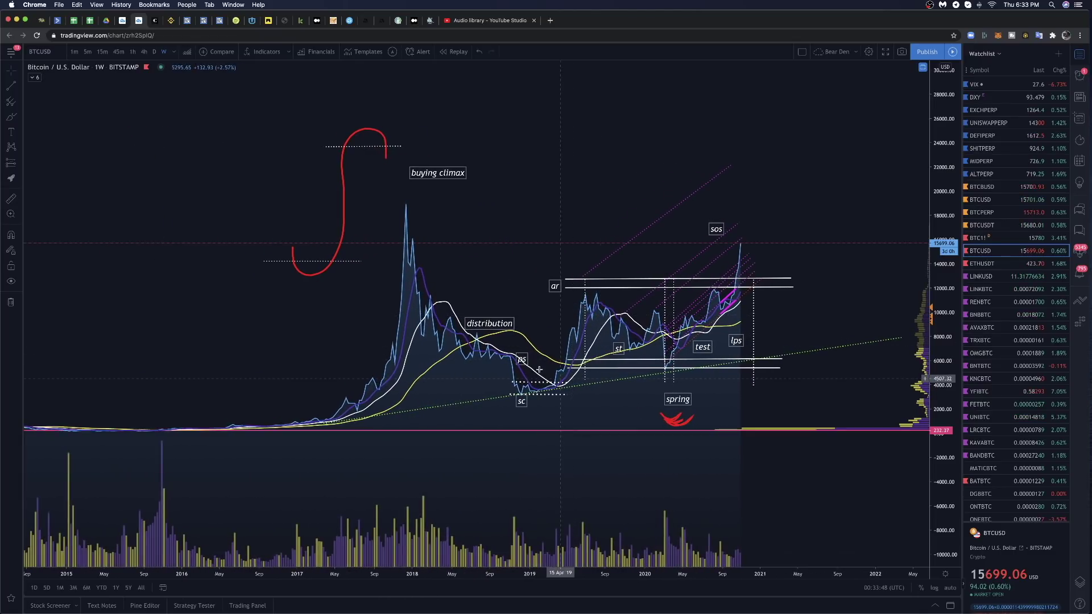
# - Mark the 2019 BTCUSD rally toward the AR label with short green brush dashes, and remove them
pyautogui.click(11, 117)
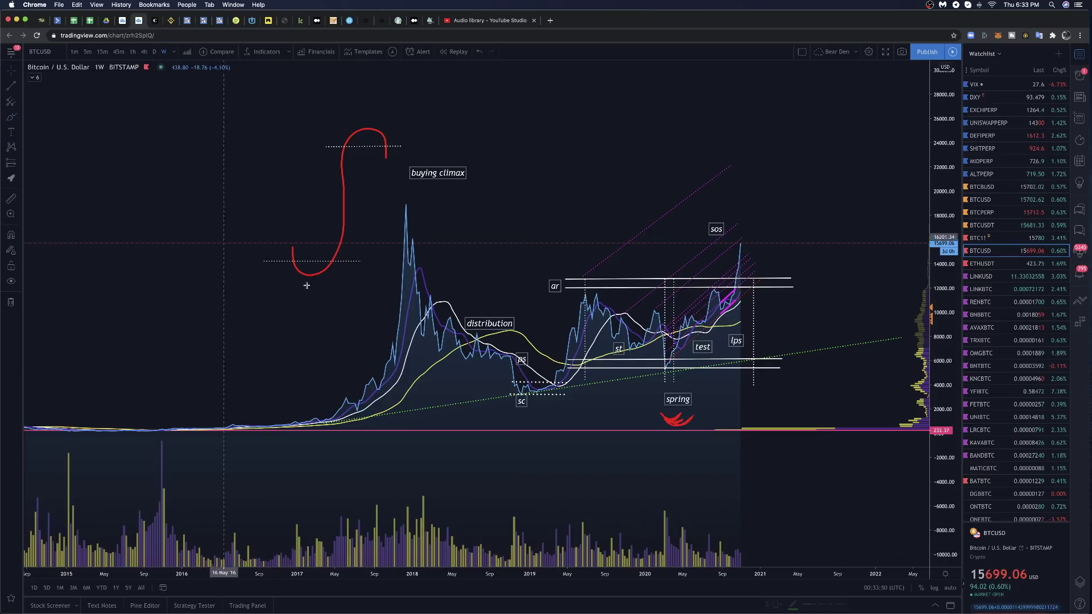
pyautogui.moveTo(560, 367); pyautogui.dragTo(604, 324)
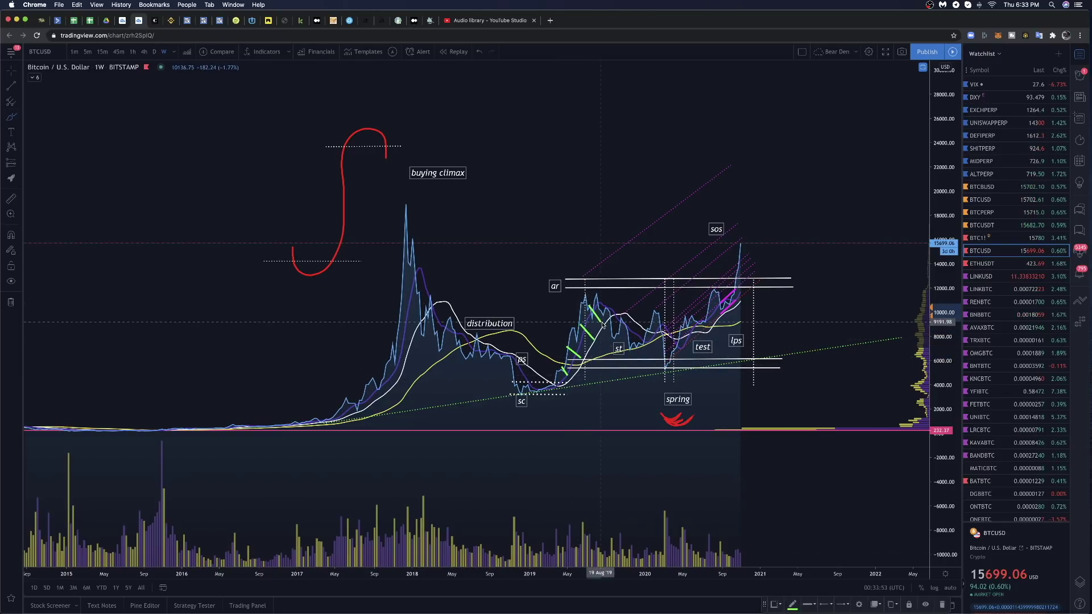
pyautogui.press('Escape')
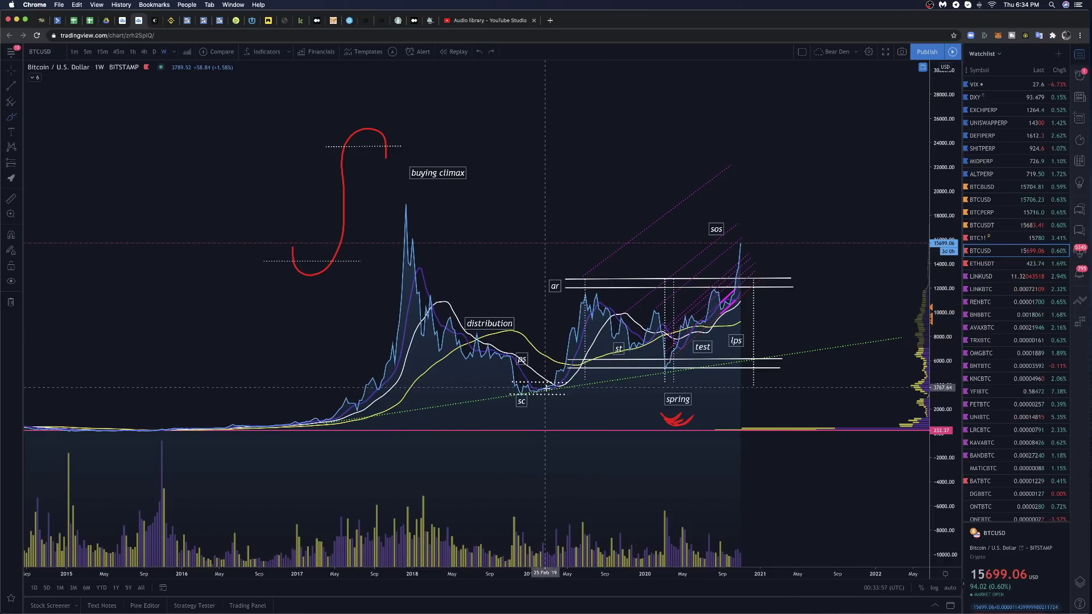
# - Enlarge the early BTCUSD weekly price history from 2013 to 2017 to examine the run-up before the 2018 peak
pyautogui.moveTo(303, 369); pyautogui.dragTo(377, 438)
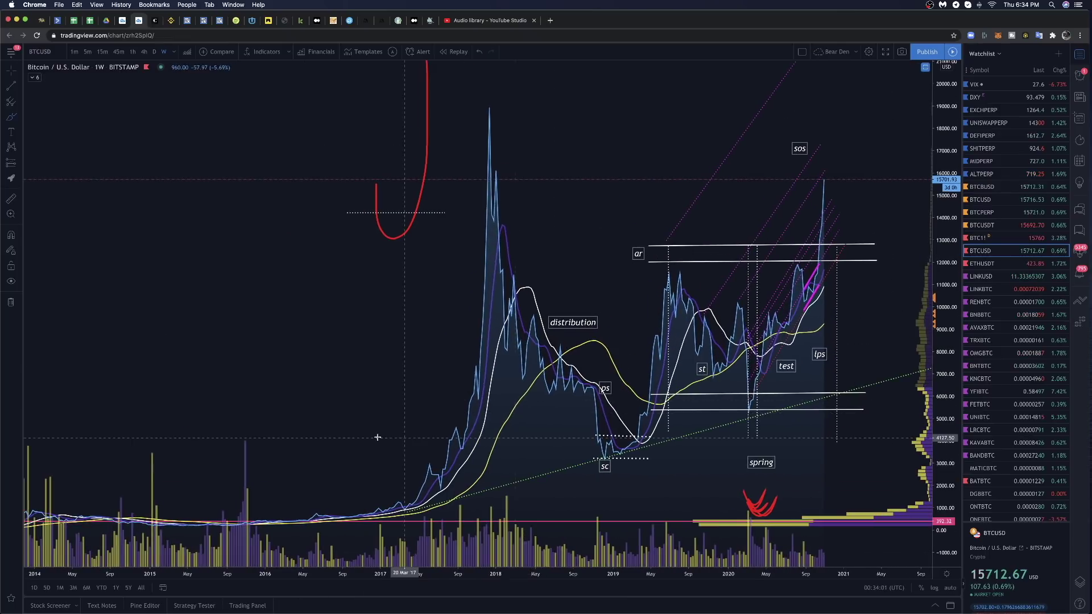
pyautogui.hscroll(-5, 378, 439)
pyautogui.scroll(2, 419, 449)
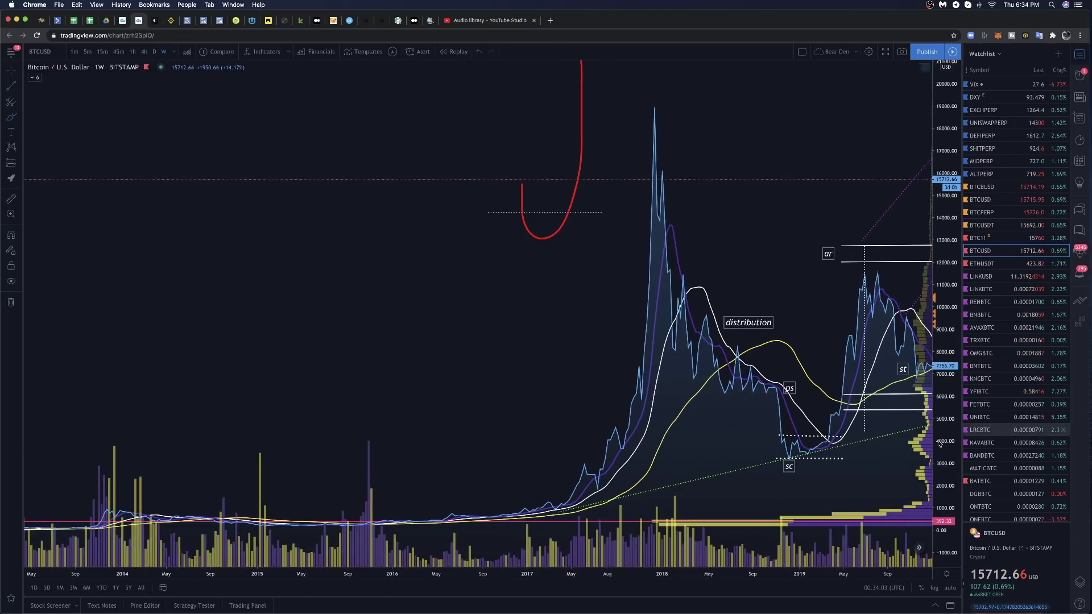
pyautogui.moveTo(512, 383); pyautogui.dragTo(446, 233)
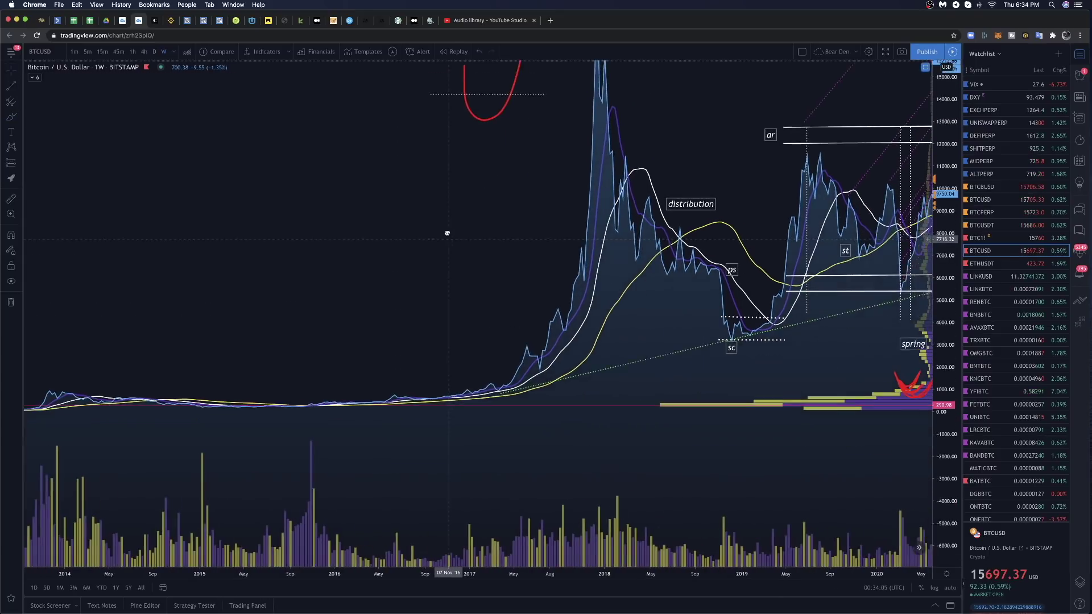
pyautogui.moveTo(945, 473); pyautogui.dragTo(945, 219)
pyautogui.moveTo(443, 303); pyautogui.dragTo(542, 199)
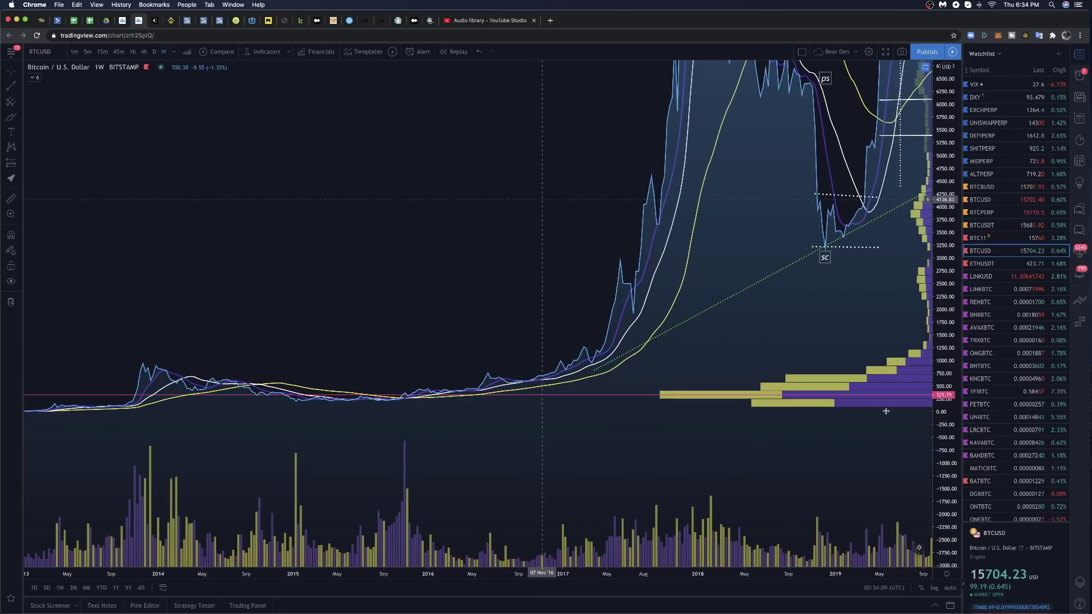
pyautogui.moveTo(946, 484); pyautogui.dragTo(947, 241)
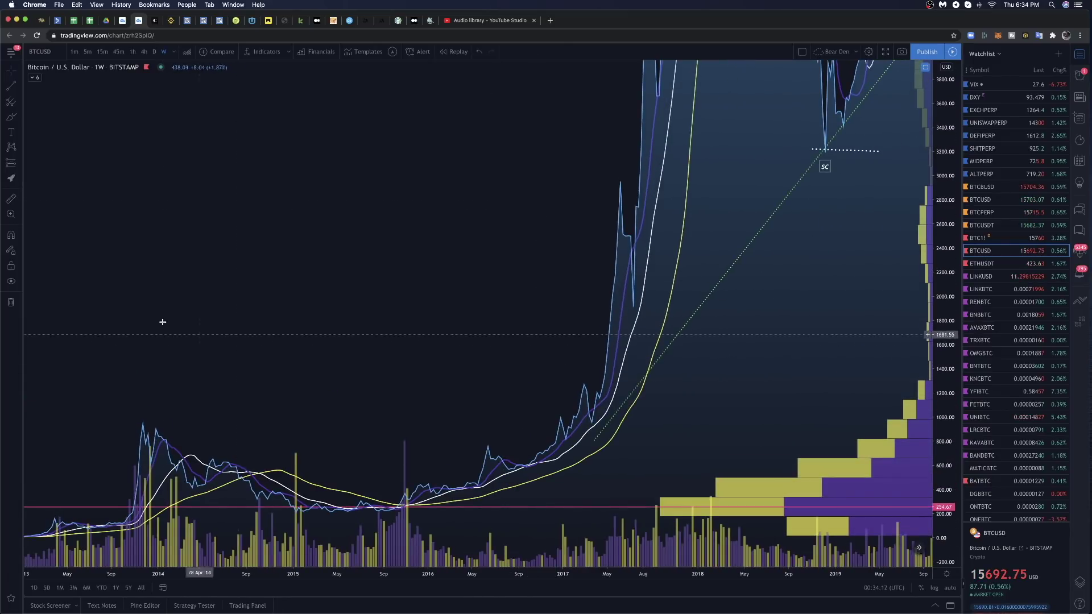
# - Draw a trend line on BTCUSD from the late October 2015 low through May 2016, and undo it
pyautogui.hotkey('alt', 't')
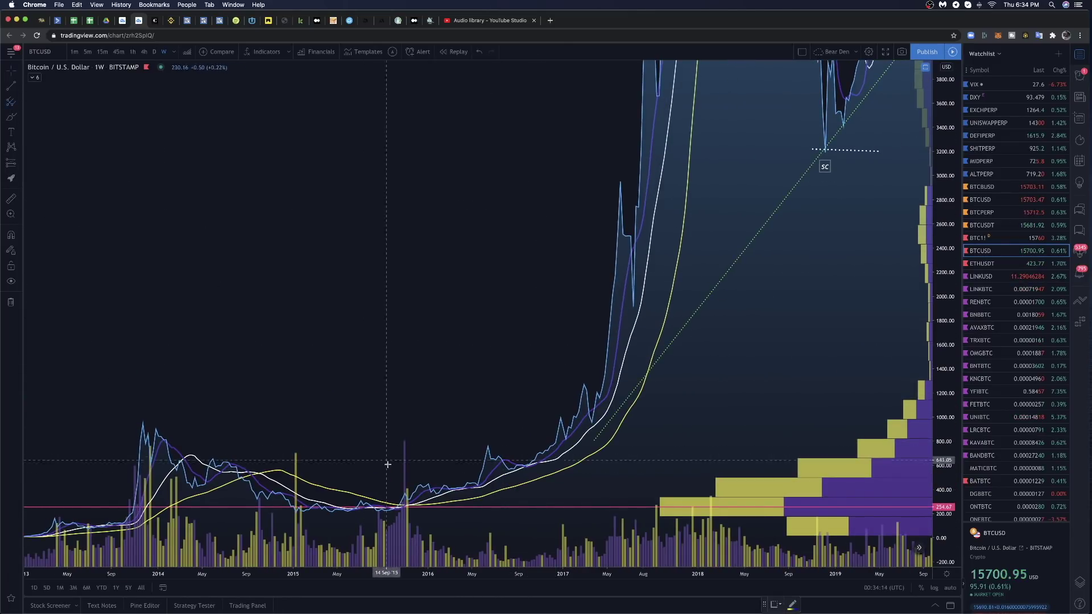
pyautogui.click(401, 504)
pyautogui.click(472, 484)
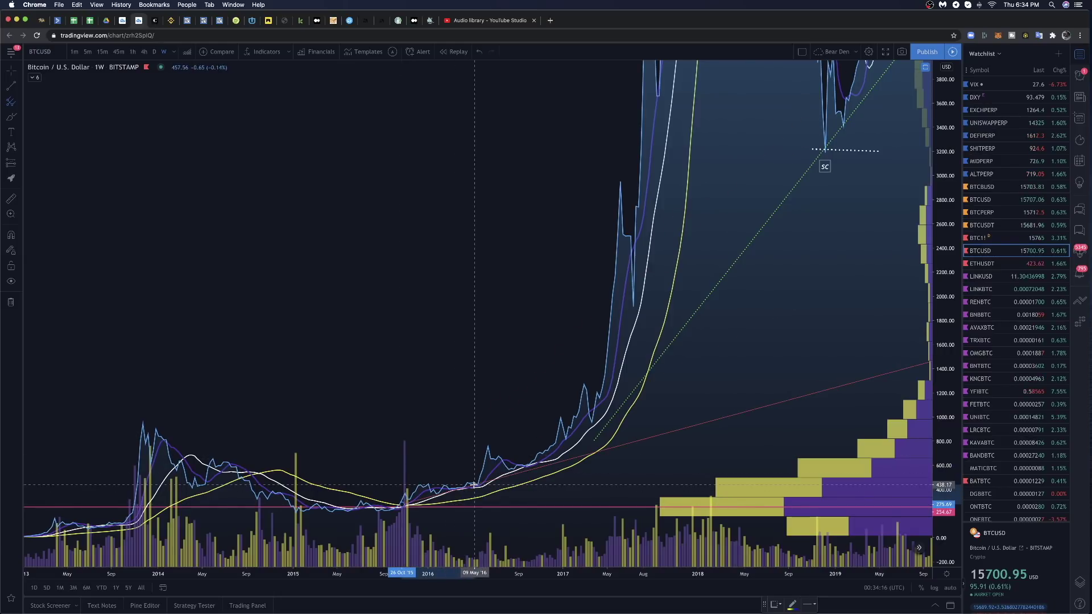
pyautogui.press('super+z')
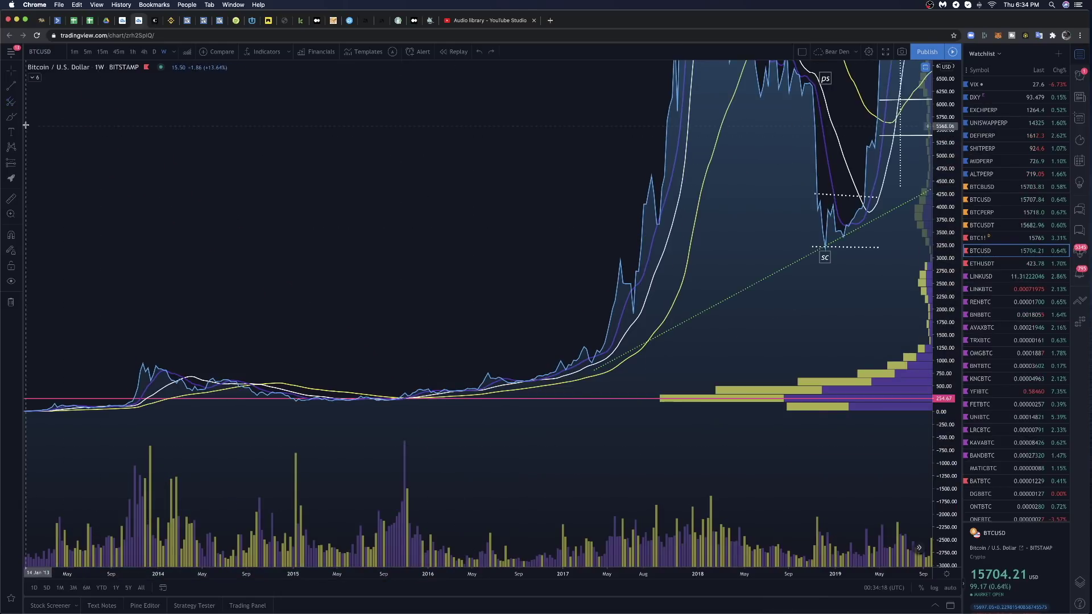
pyautogui.moveTo(390, 401)
pyautogui.mouseDown()
pyautogui.moveTo(471, 390)
pyautogui.moveTo(551, 358)
pyautogui.moveTo(591, 364)
pyautogui.moveTo(623, 289)
pyautogui.moveTo(628, 193)
pyautogui.moveTo(655, 221)
pyautogui.mouseUp()
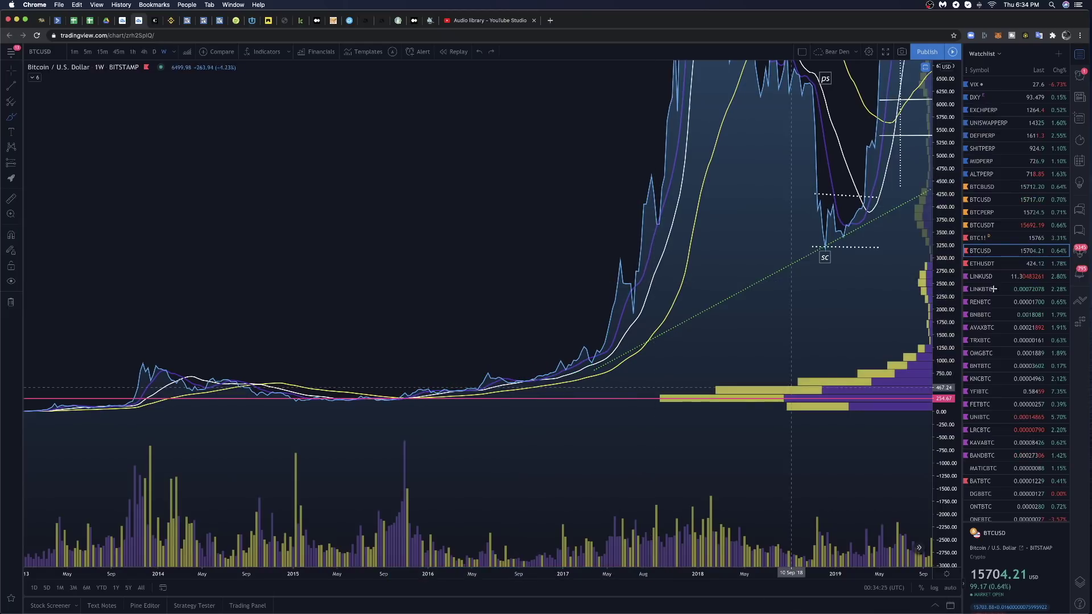
# - Bring the 2019 to 2020 BTCUSD range and the current breakout back into view with space for projections
pyautogui.scroll(5, 632, 364)
pyautogui.hscroll(10, 632, 365)
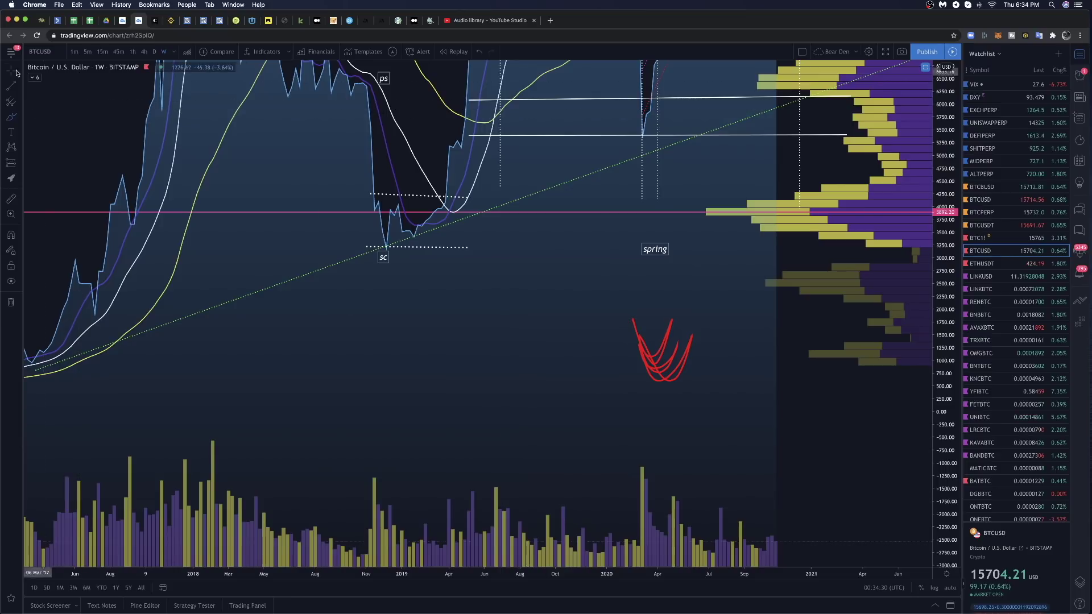
pyautogui.moveTo(782, 210); pyautogui.dragTo(729, 506)
pyautogui.moveTo(945, 162); pyautogui.dragTo(908, 413)
pyautogui.moveTo(945, 159); pyautogui.dragTo(944, 283)
pyautogui.moveTo(852, 228); pyautogui.dragTo(826, 344)
pyautogui.scroll(2, 397, 305)
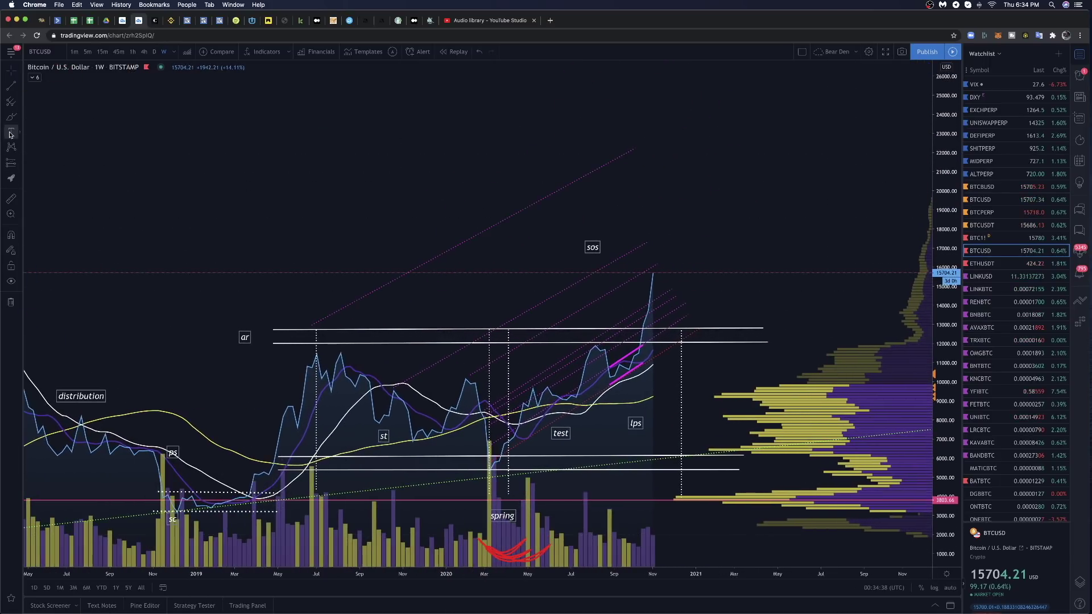
# - Brush a projected BTCUSD rise to about 17,400 and a pullback to about 13,000, marking the retest area above the AR lines
pyautogui.moveTo(649, 316); pyautogui.dragTo(658, 240)
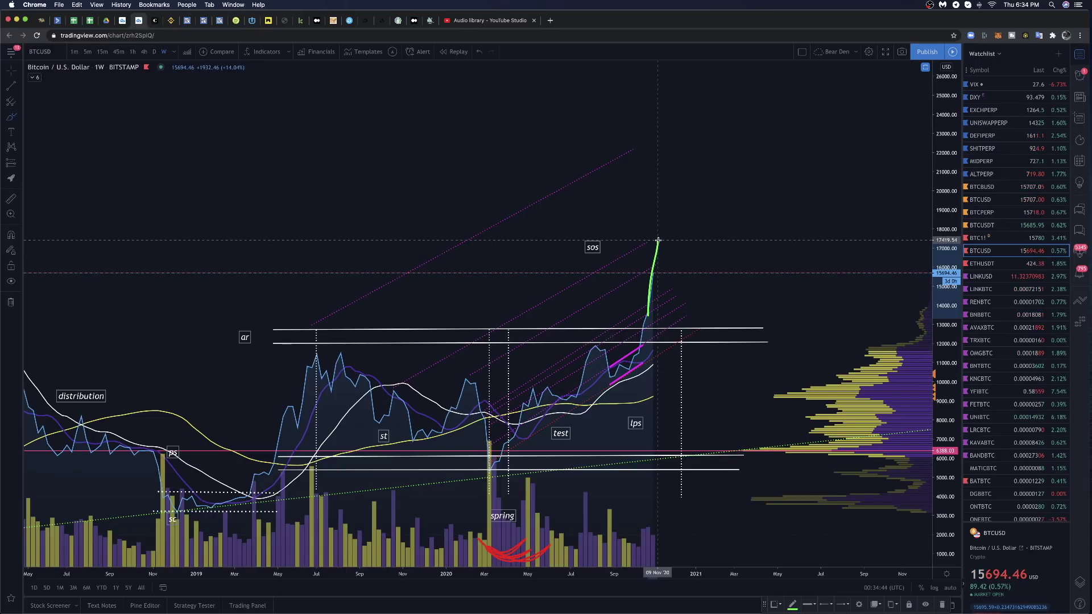
pyautogui.moveTo(662, 257); pyautogui.dragTo(686, 322)
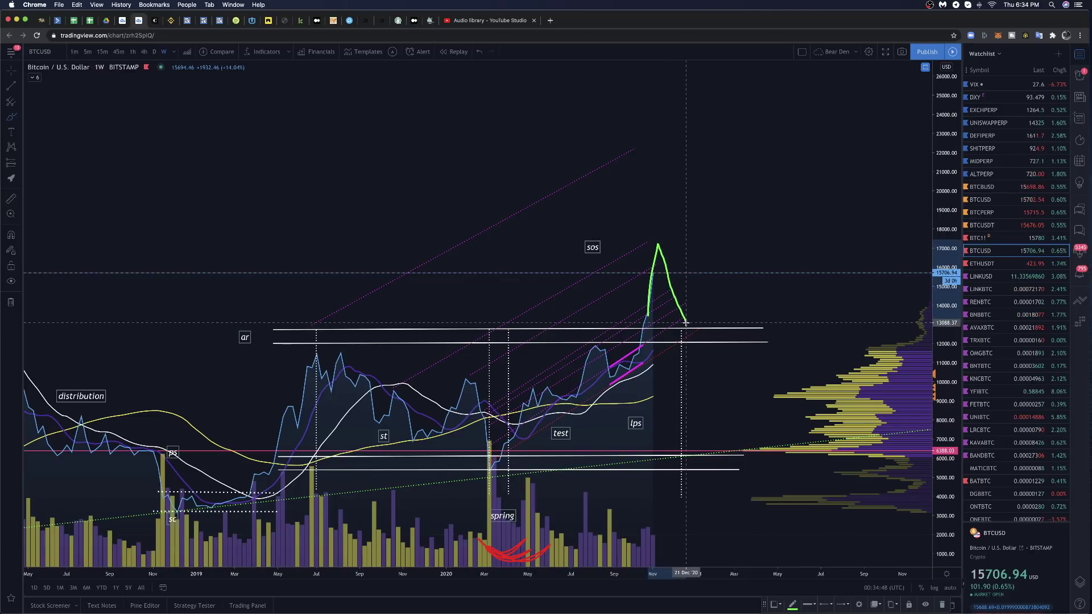
pyautogui.moveTo(649, 372); pyautogui.dragTo(688, 332)
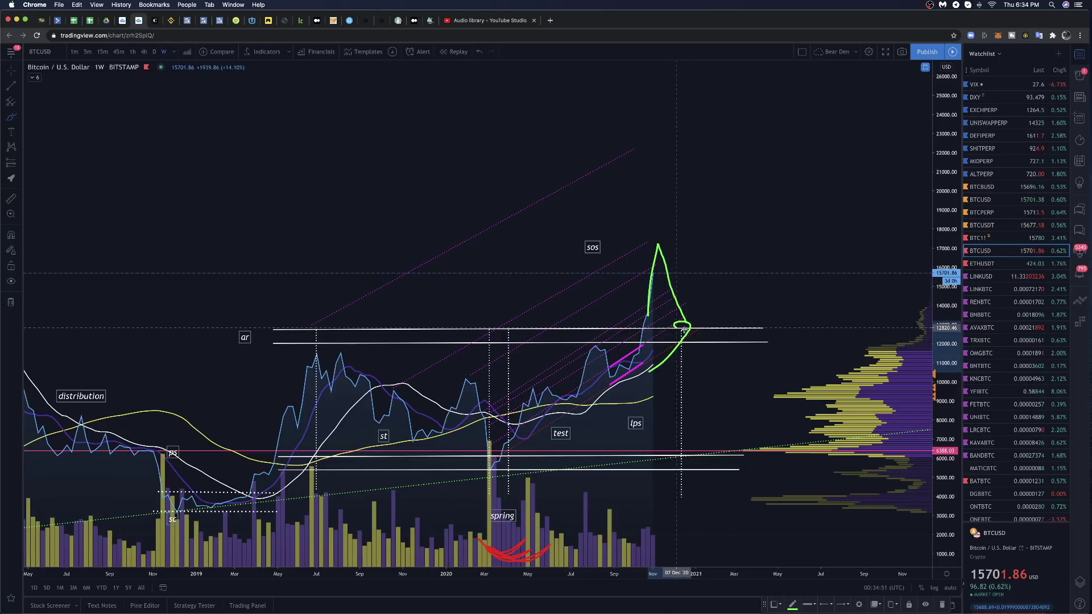
pyautogui.moveTo(648, 310); pyautogui.dragTo(676, 312)
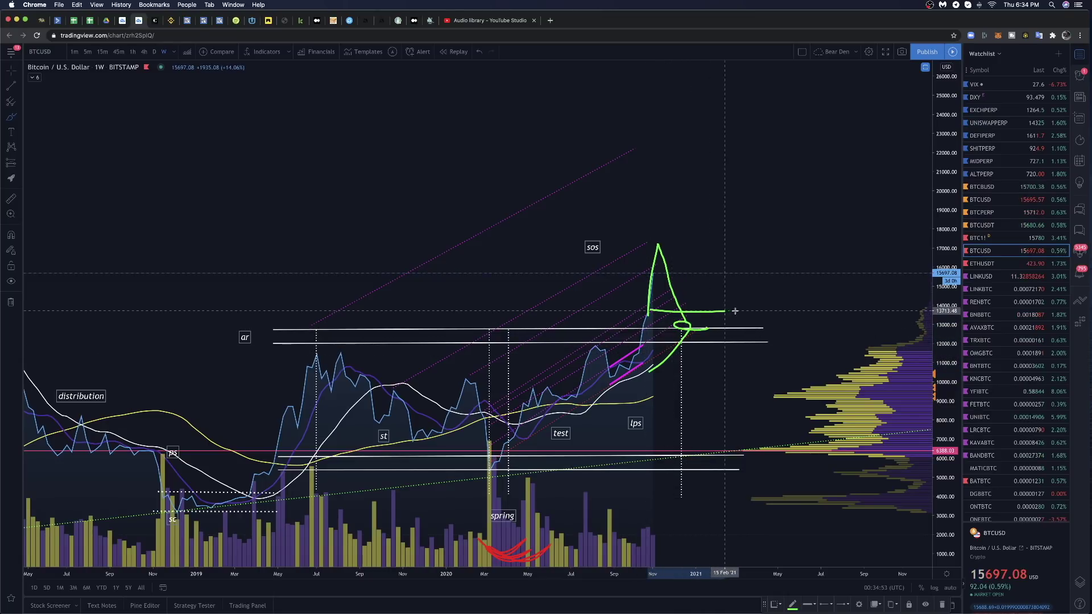
# - Brush a sideways BTCUSD zigzag bounded by horizontal lines near 17,000 and 13,000, and undo all the green strokes
pyautogui.moveTo(662, 250)
pyautogui.mouseDown()
pyautogui.moveTo(691, 287)
pyautogui.moveTo(739, 253)
pyautogui.moveTo(772, 310)
pyautogui.moveTo(791, 256)
pyautogui.mouseUp()
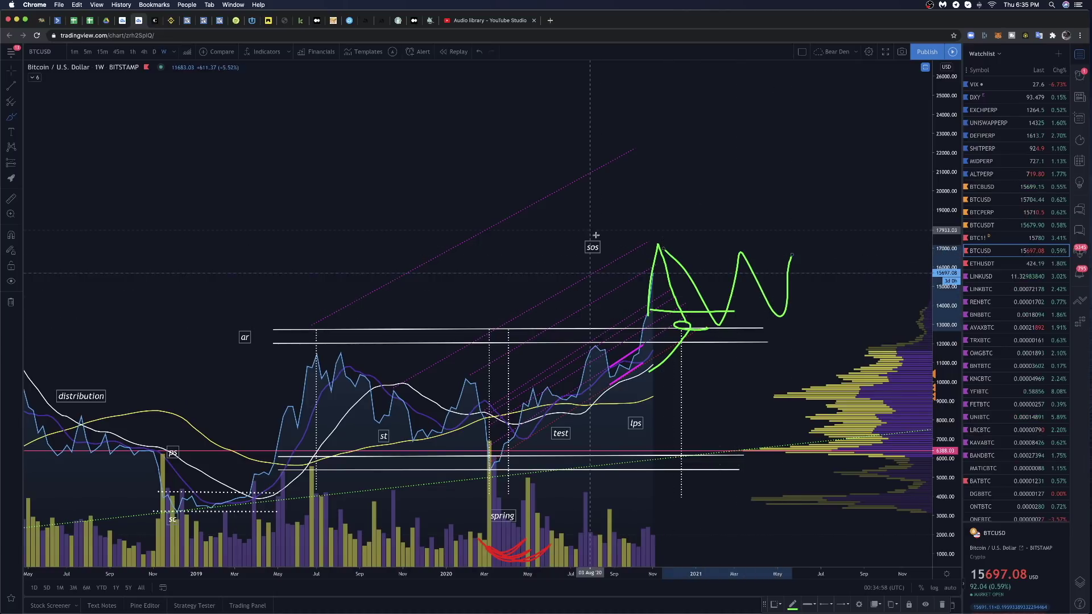
pyautogui.moveTo(639, 251); pyautogui.dragTo(806, 247)
pyautogui.moveTo(630, 317); pyautogui.dragTo(816, 320)
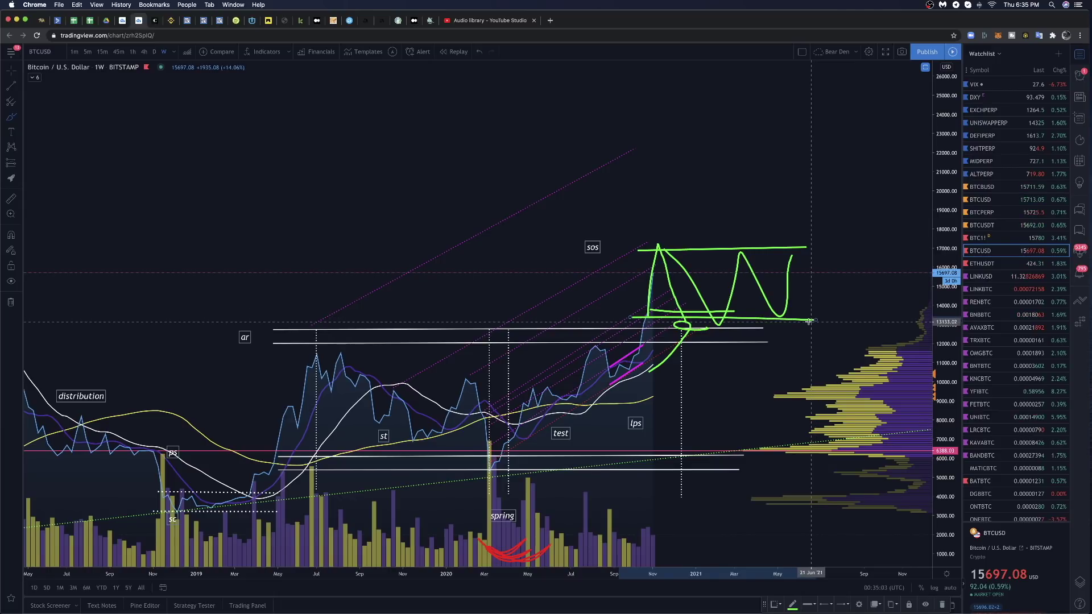
pyautogui.press('super+z')
pyautogui.press('super+z')
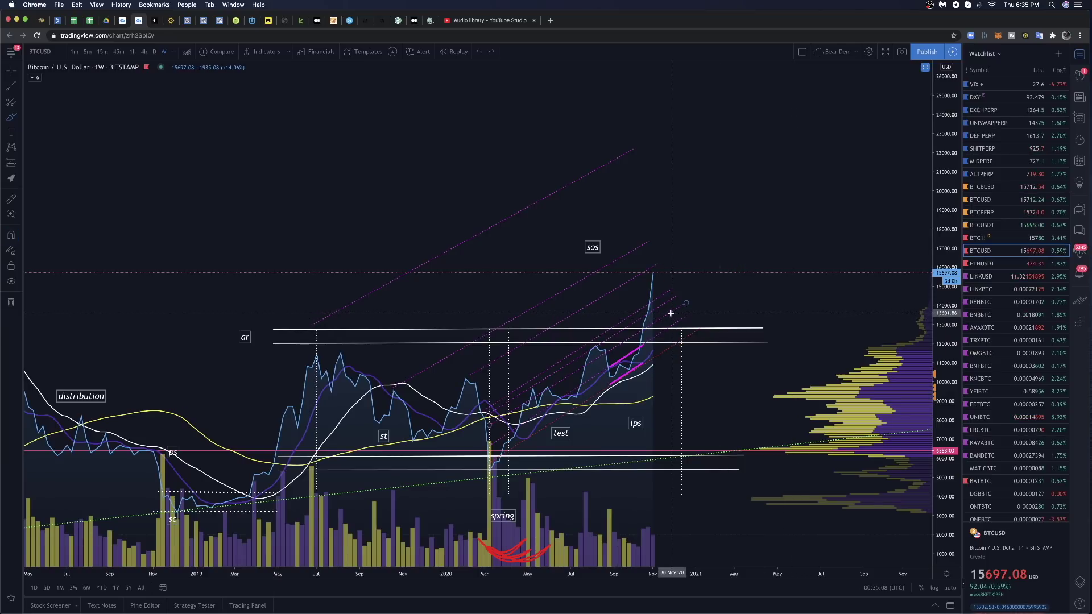
# - Brush a green stroke along the BTCUSD breakout from the AR zone to about 16,000
pyautogui.scroll(2, 622, 371)
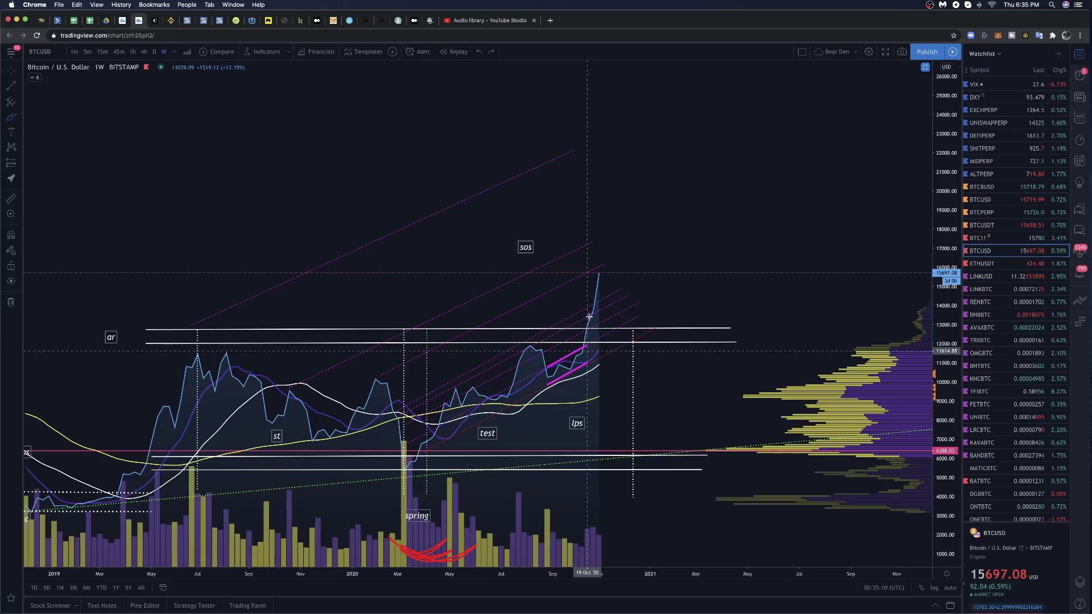
pyautogui.moveTo(587, 346); pyautogui.dragTo(592, 269)
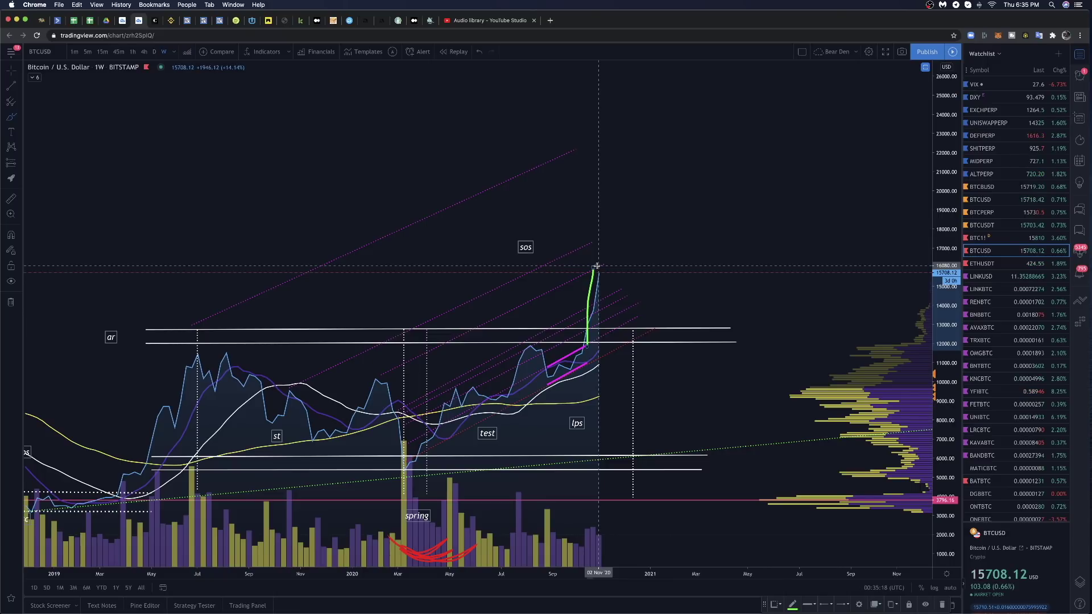
# - On the daily LINKUSD chart, brush horizontal boundaries around the September to November range and trace the price swings within it
pyautogui.click(994, 275)
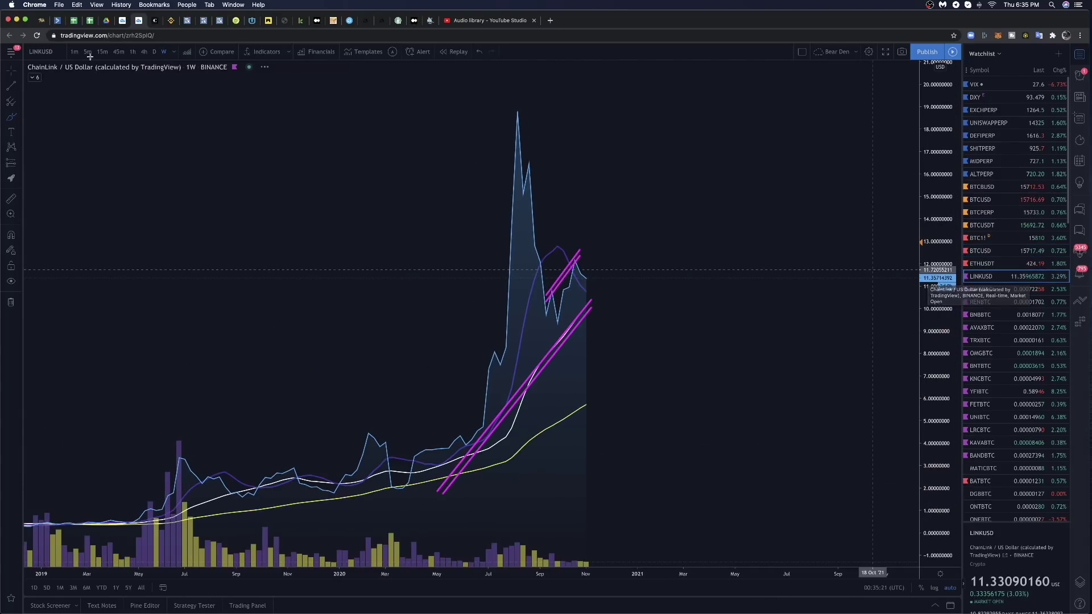
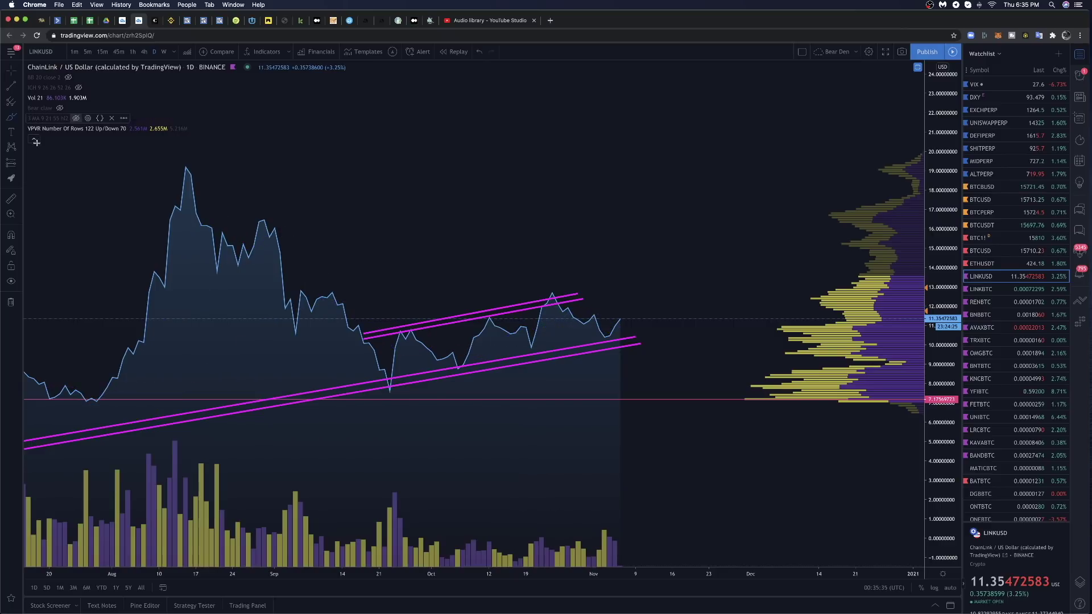
pyautogui.moveTo(364, 316); pyautogui.dragTo(656, 324)
pyautogui.moveTo(359, 369); pyautogui.dragTo(687, 373)
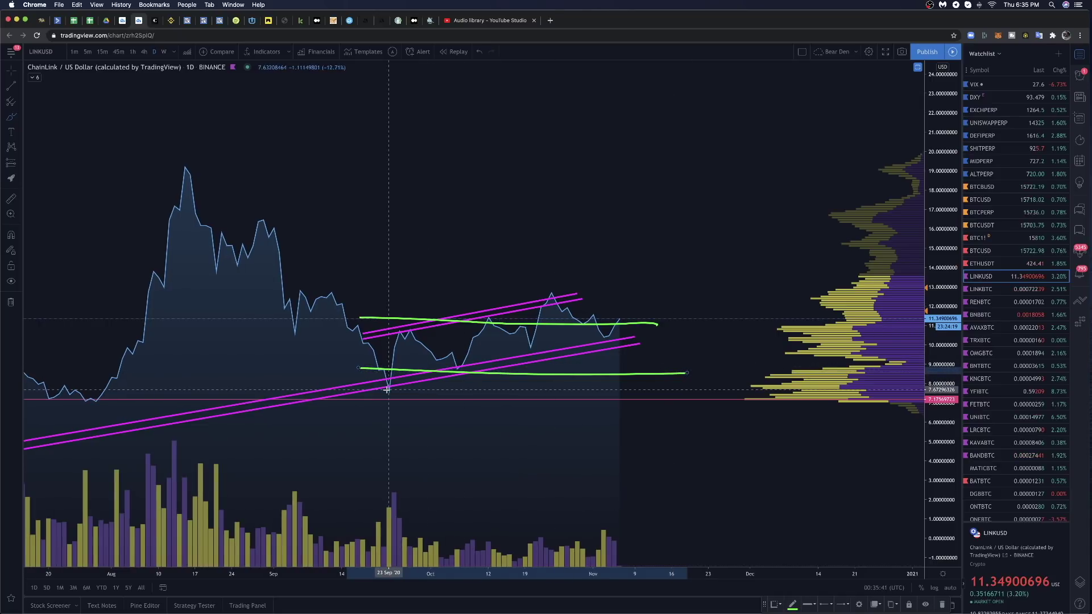
pyautogui.moveTo(395, 381)
pyautogui.mouseDown()
pyautogui.moveTo(414, 308)
pyautogui.moveTo(458, 362)
pyautogui.moveTo(491, 318)
pyautogui.moveTo(532, 346)
pyautogui.moveTo(546, 293)
pyautogui.moveTo(594, 335)
pyautogui.moveTo(632, 326)
pyautogui.mouseUp()
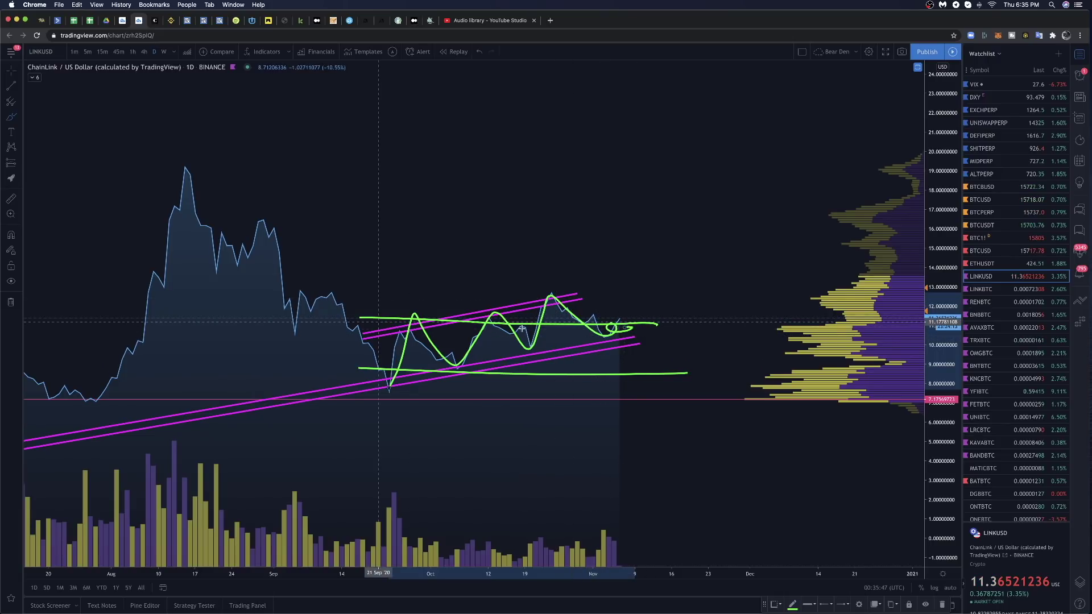
pyautogui.moveTo(378, 323); pyautogui.dragTo(687, 328)
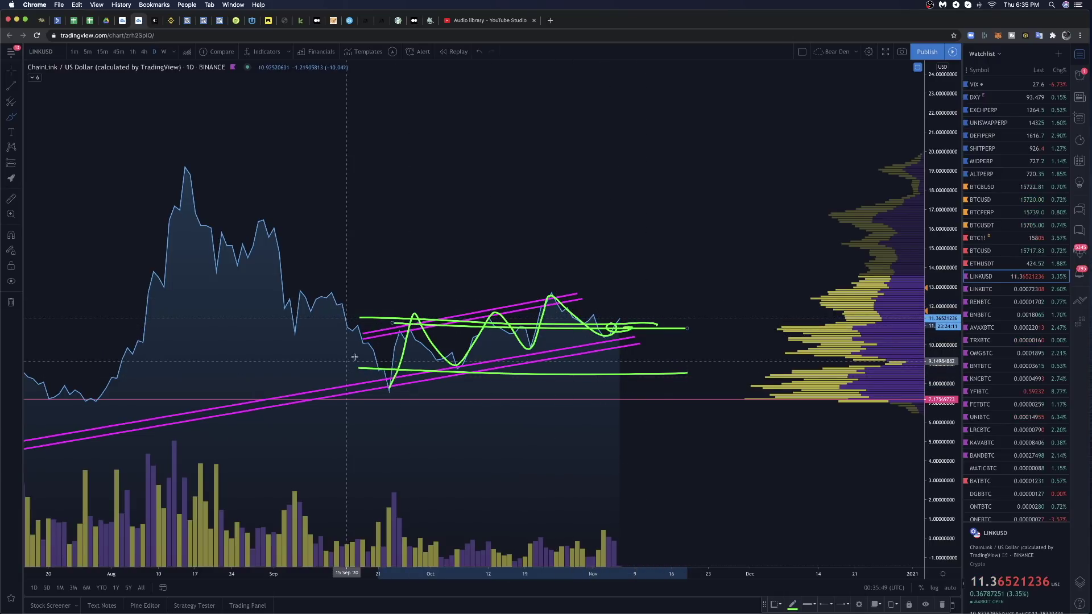
# - Brush two rising lines above and below the LINKUSD swings as an alternative channel, and undo both
pyautogui.moveTo(360, 357); pyautogui.dragTo(614, 292)
pyautogui.moveTo(365, 388); pyautogui.dragTo(665, 361)
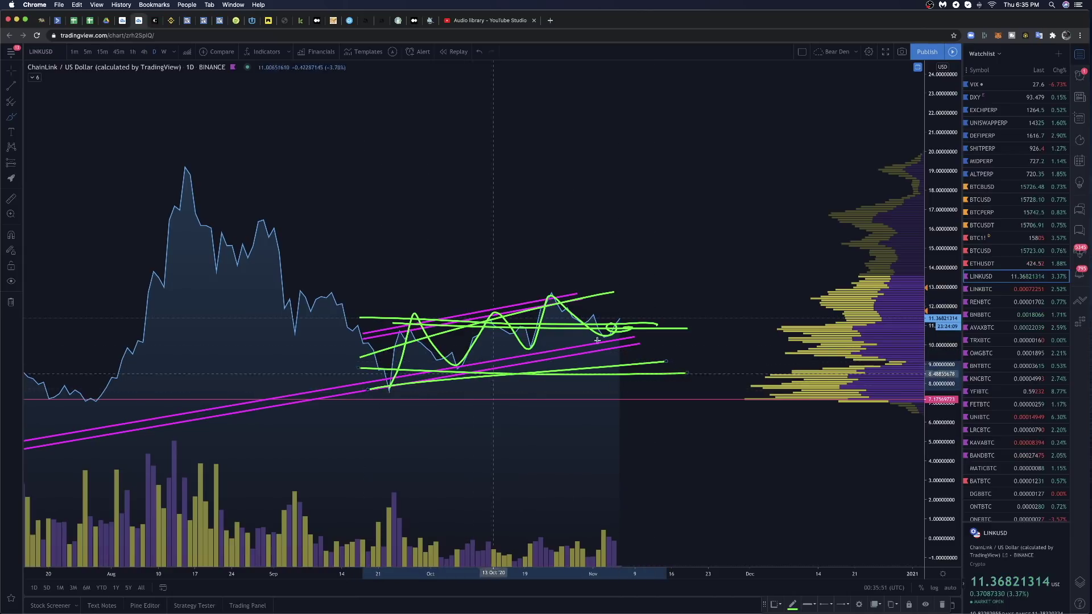
pyautogui.press('super+z')
pyautogui.press('super+z')
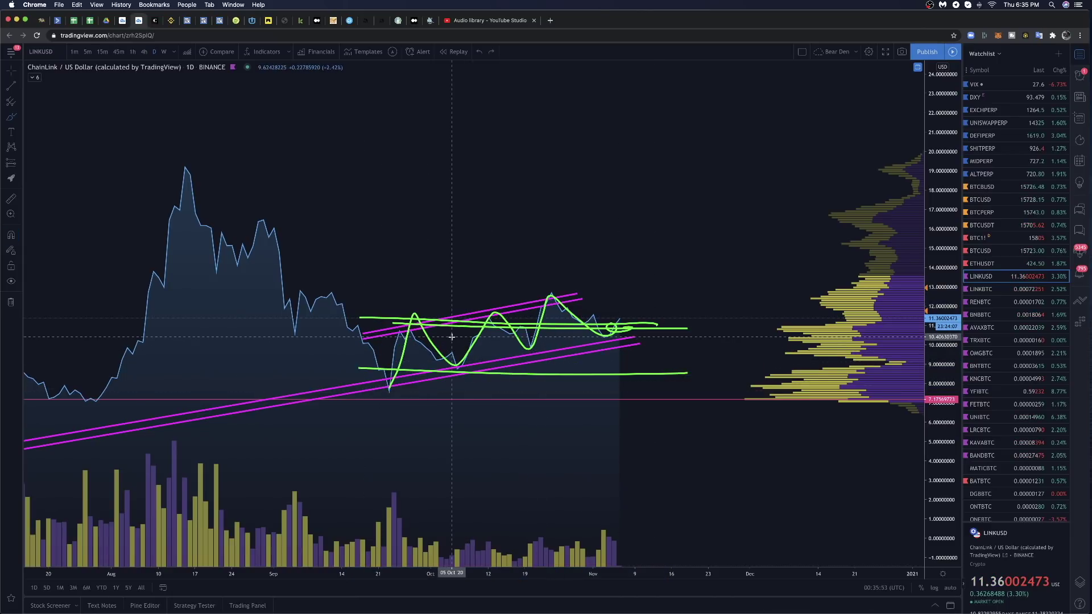
# - Brush another LINKUSD support line near 9 and retrace the decline from the October peak to the early November low
pyautogui.moveTo(350, 359); pyautogui.dragTo(691, 370)
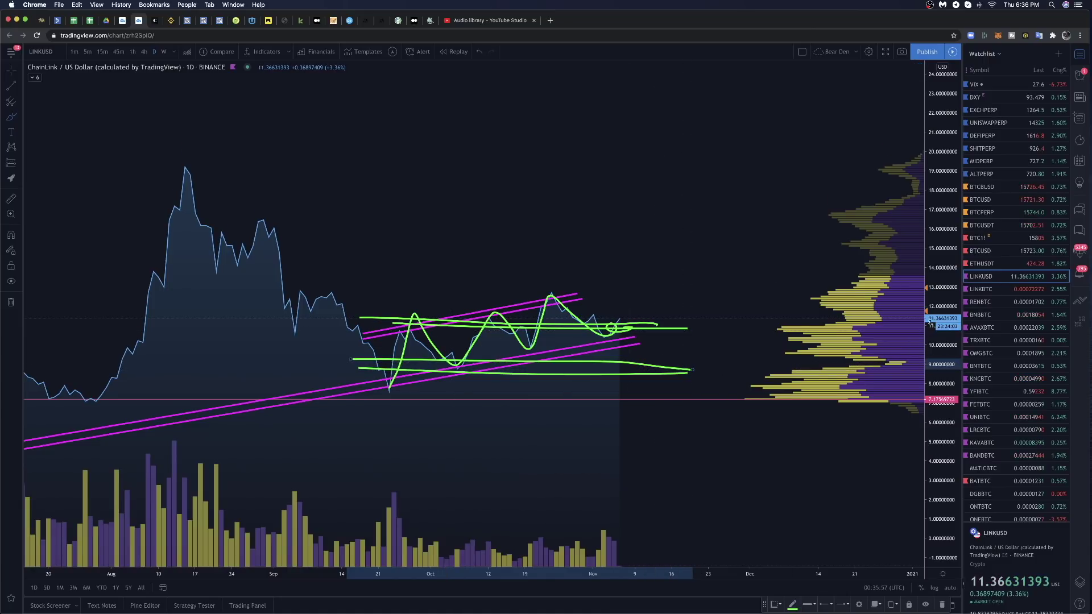
pyautogui.scroll(2, 397, 267)
pyautogui.scroll(1, 315, 275)
pyautogui.moveTo(376, 295)
pyautogui.mouseDown()
pyautogui.moveTo(442, 297)
pyautogui.moveTo(511, 279)
pyautogui.moveTo(570, 341)
pyautogui.mouseUp()
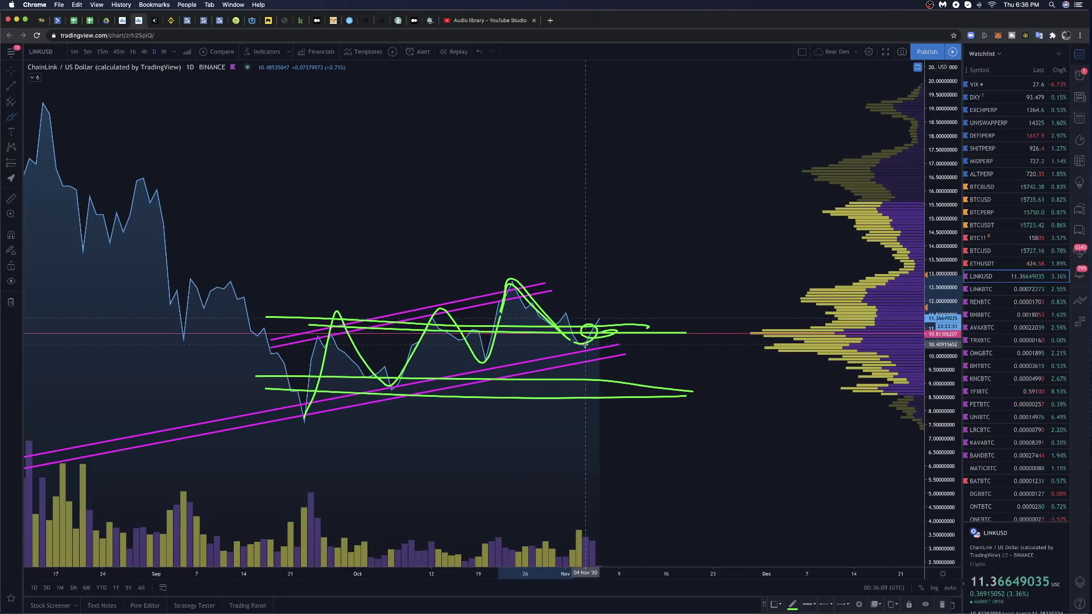
pyautogui.moveTo(585, 344); pyautogui.dragTo(528, 288)
# - Undo all the green brush strokes on the LINKUSD chart, keeping the magenta channel lines
pyautogui.press('super+z')
pyautogui.press('super+z')
pyautogui.press('super+z')
pyautogui.press('super+z')
pyautogui.press('super+z')
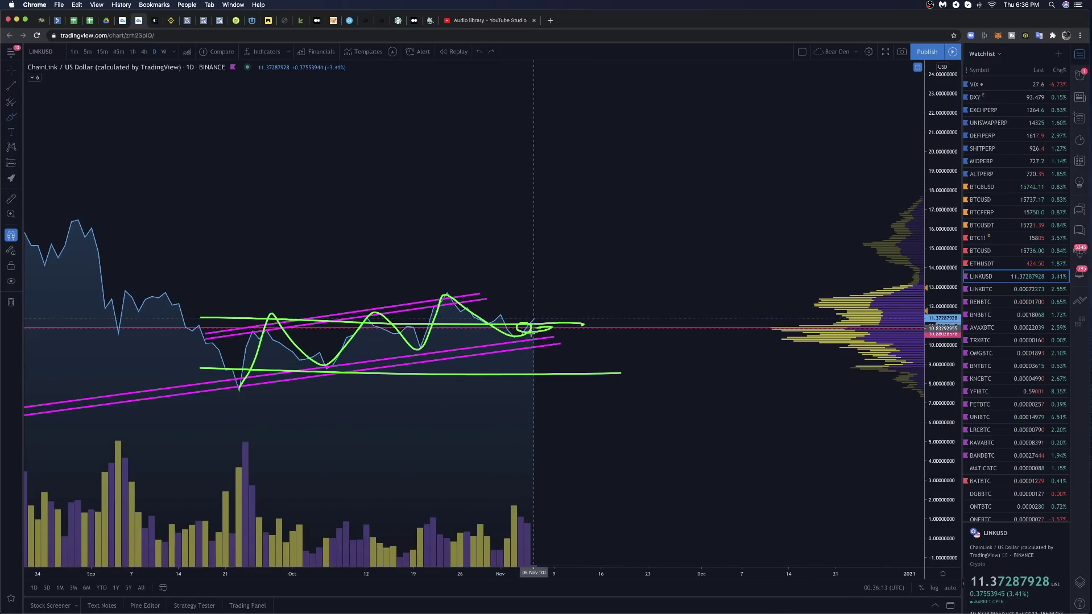
pyautogui.press('super+z')
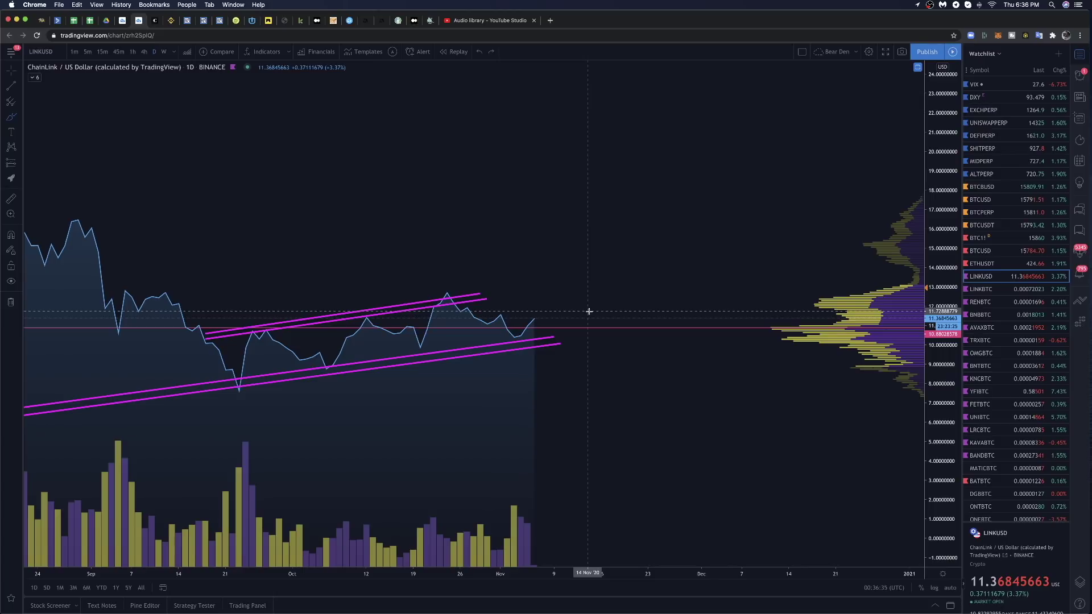
# - Measure the VIX decline from its late October peak to the current value, and review the index on the weekly interval
pyautogui.click(1013, 84)
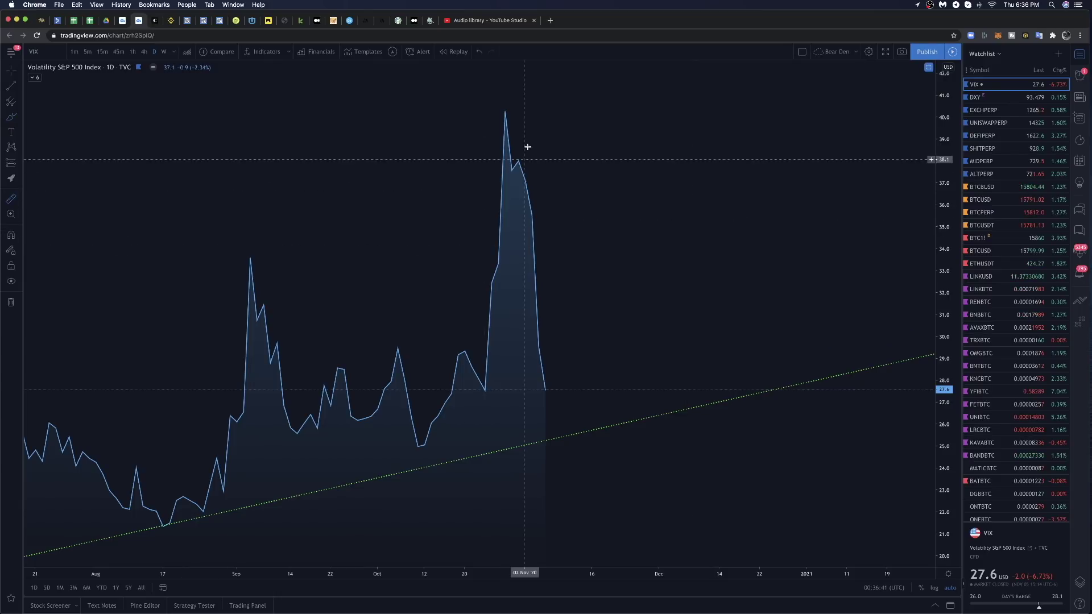
pyautogui.moveTo(503, 103); pyautogui.dragTo(570, 393)
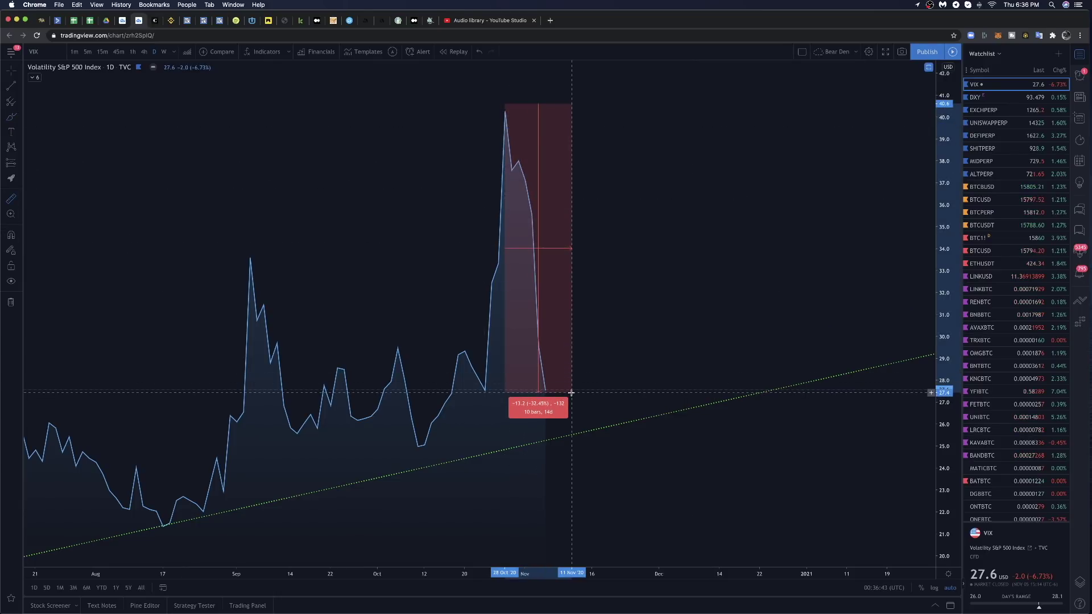
pyautogui.click(571, 392)
pyautogui.click(164, 52)
pyautogui.moveTo(942, 182); pyautogui.dragTo(939, 449)
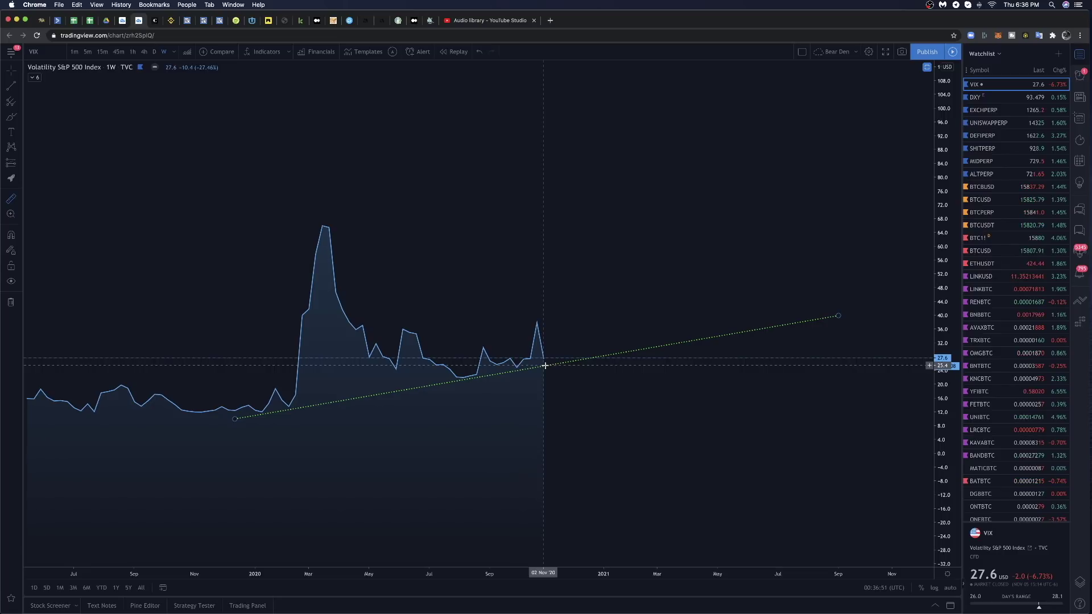
# - Open the SPY chart from the watchlist on the daily interval, showing 2019 to 2020 with empty space ahead of the price
pyautogui.scroll(-10, 1050, 421)
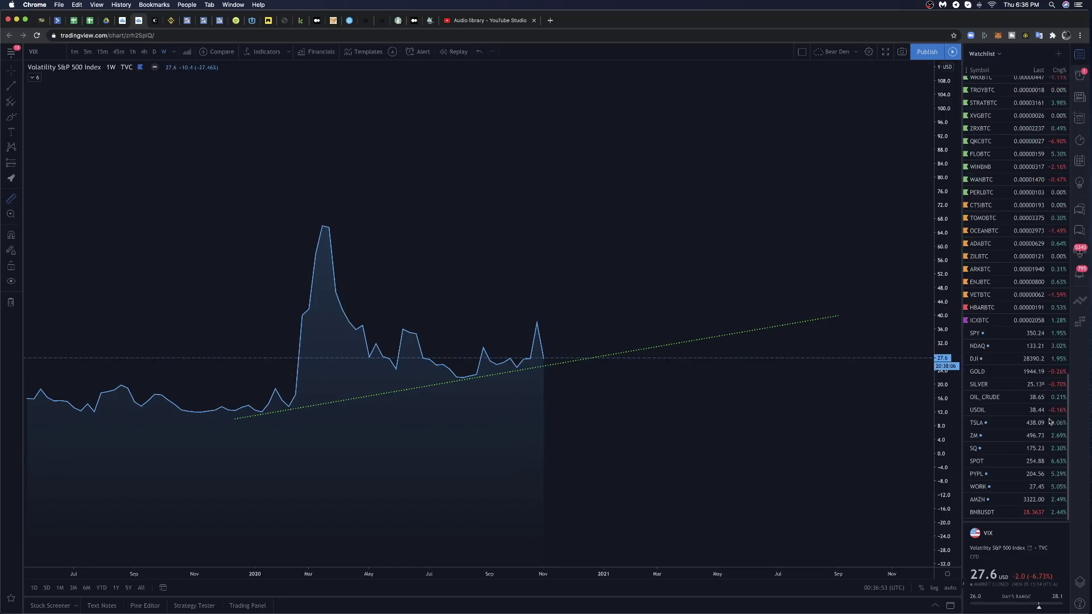
pyautogui.click(1010, 334)
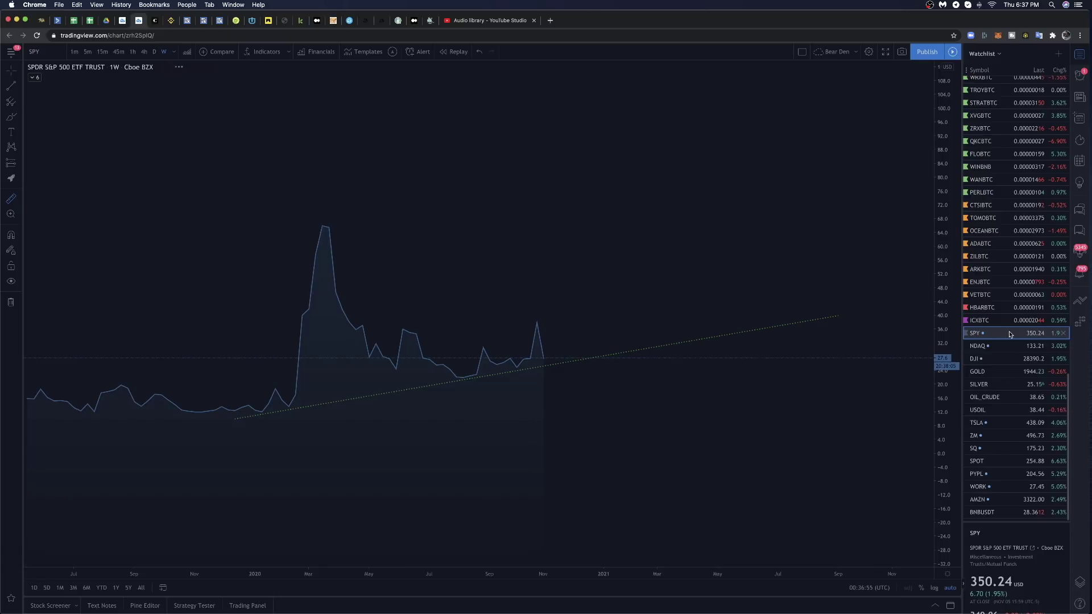
pyautogui.moveTo(2, 5)
pyautogui.click(208, 95)
pyautogui.click(152, 53)
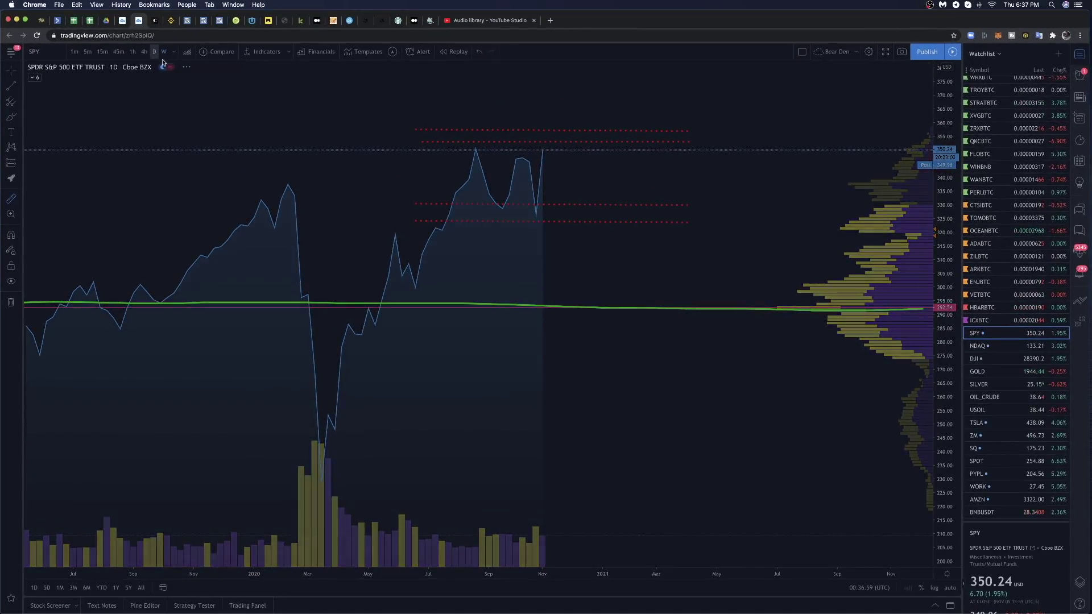
pyautogui.scroll(-3, 556, 256)
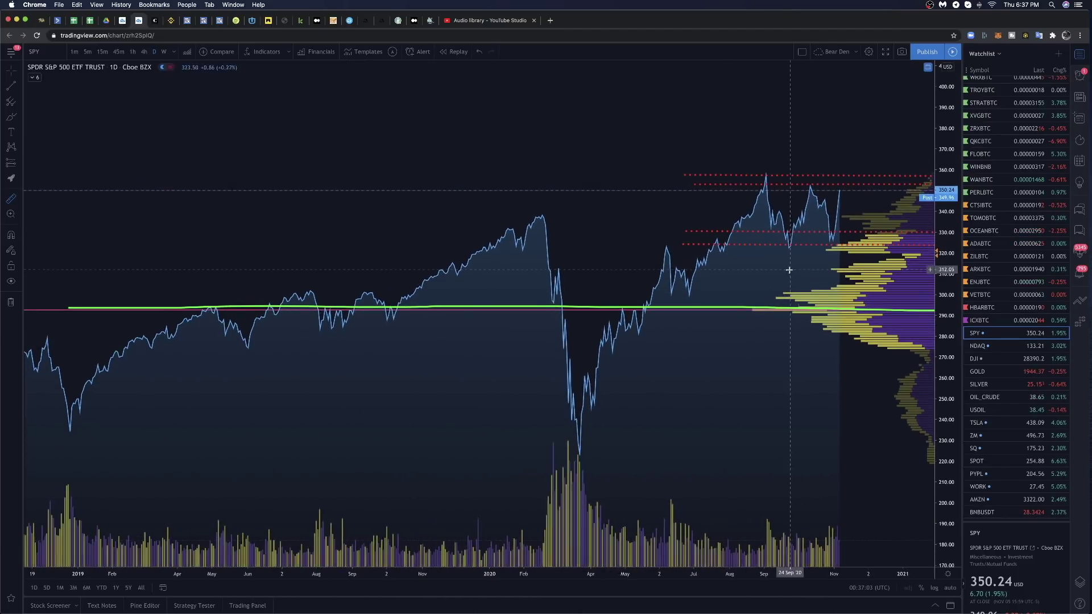
pyautogui.moveTo(921, 259); pyautogui.dragTo(787, 261)
# - Brush a green path over SPY's recent swings, projecting a breakout above the upper red dotted lines to about 389
pyautogui.click(11, 116)
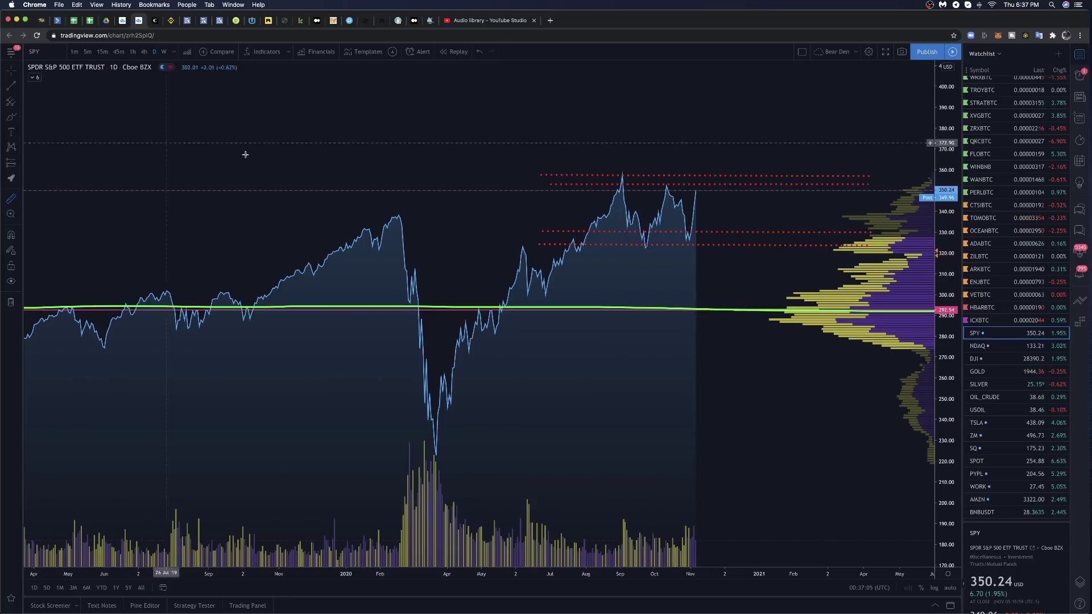
pyautogui.moveTo(594, 232)
pyautogui.mouseDown()
pyautogui.moveTo(617, 182)
pyautogui.moveTo(649, 235)
pyautogui.moveTo(682, 181)
pyautogui.moveTo(700, 196)
pyautogui.moveTo(765, 176)
pyautogui.moveTo(802, 108)
pyautogui.mouseUp()
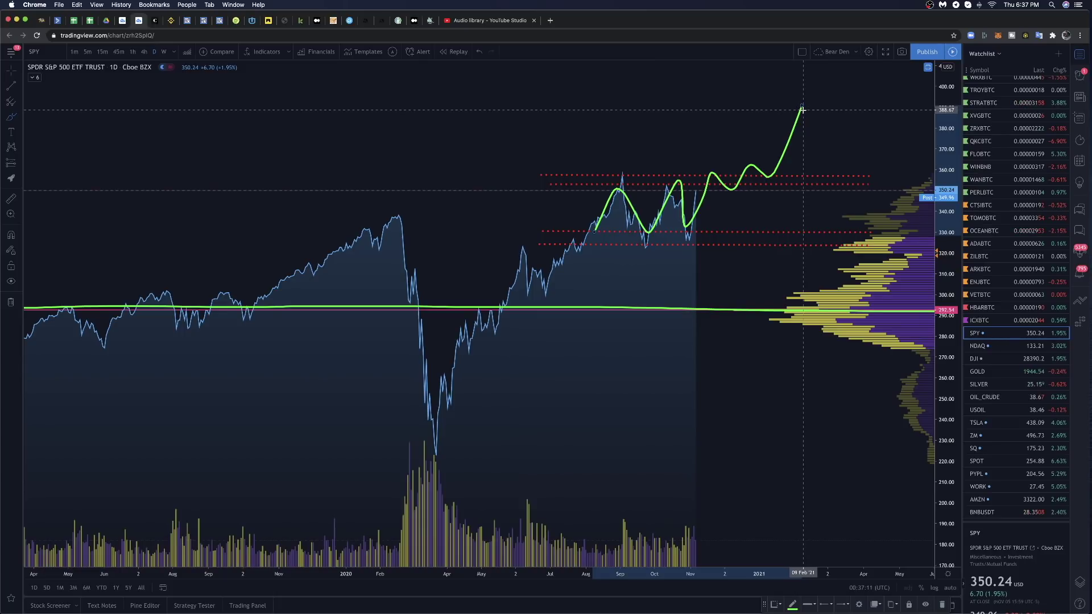